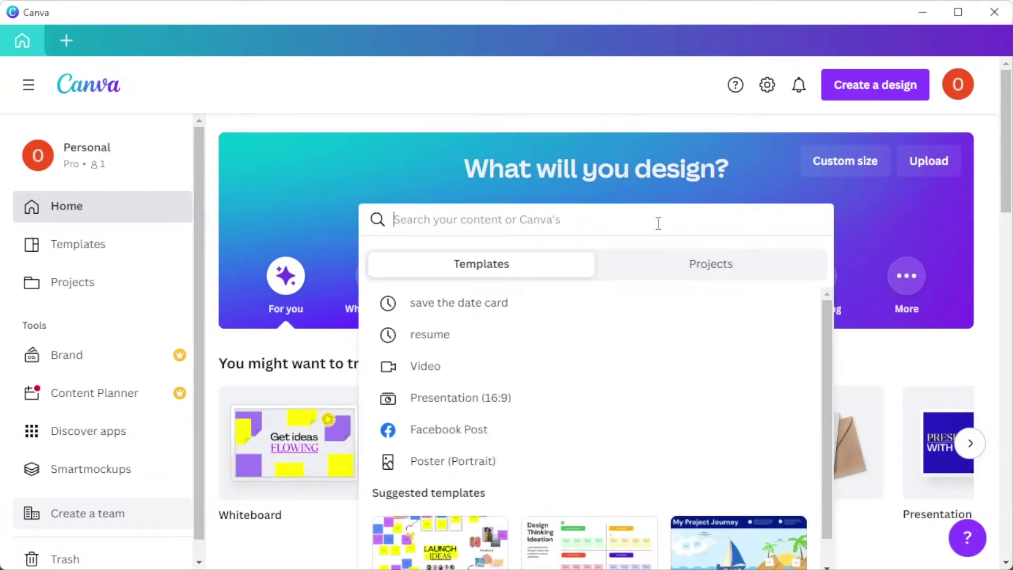
# Search the templates for "sticker" and look over the first designs.
pyautogui.write('sticker')
pyautogui.press('Return')
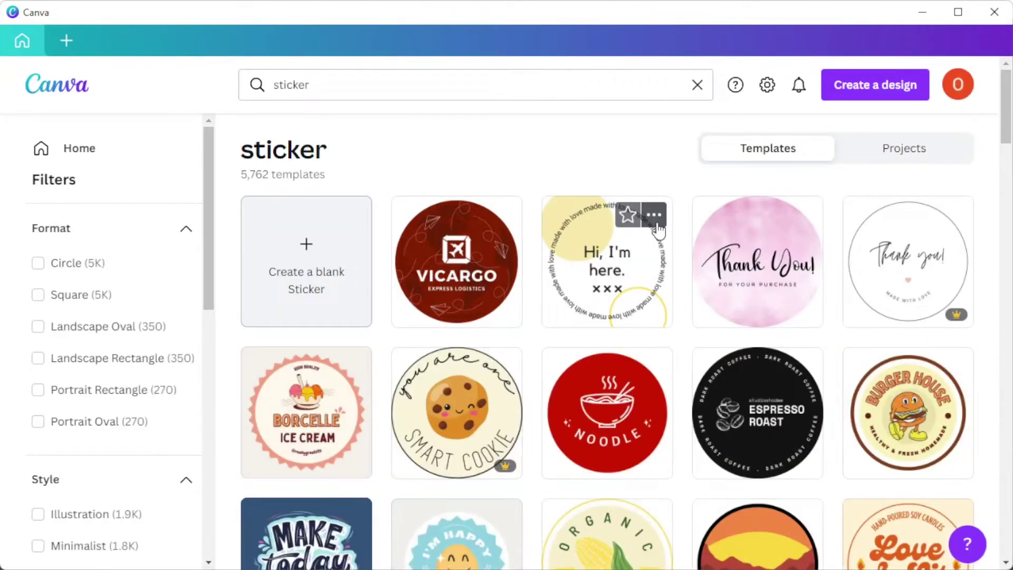
pyautogui.scroll(-5, 658, 231)
pyautogui.scroll(-3, 658, 231)
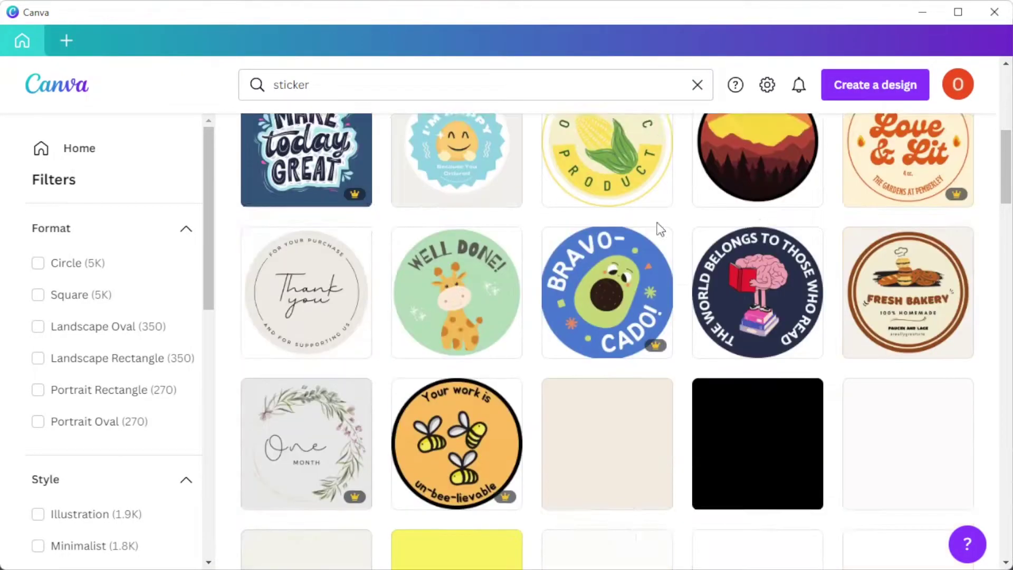
pyautogui.scroll(10, 657, 228)
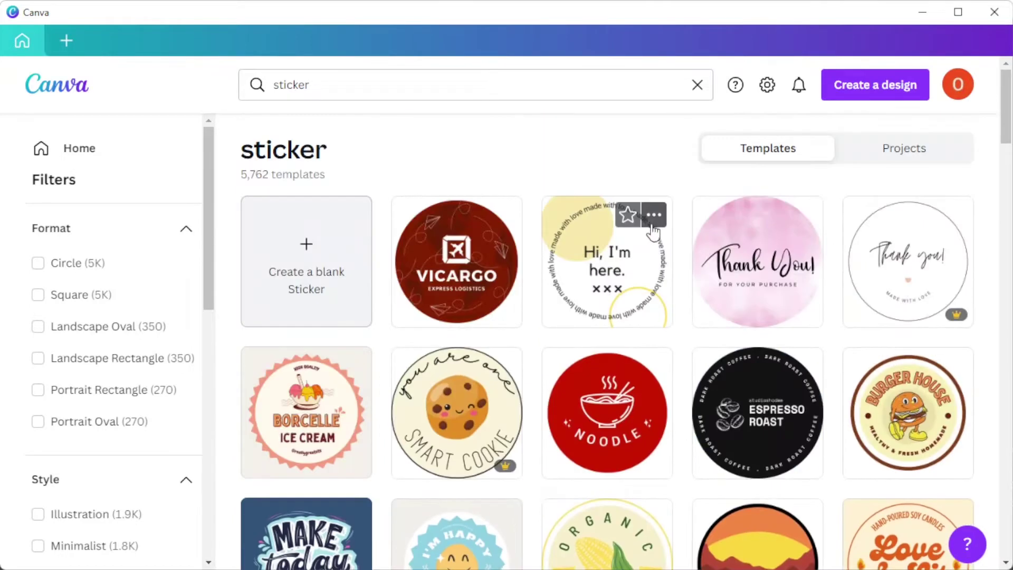
# Examine the format, style, theme and color filters available for the sticker templates.
pyautogui.scroll(-2, 116, 272)
pyautogui.scroll(-5, 120, 274)
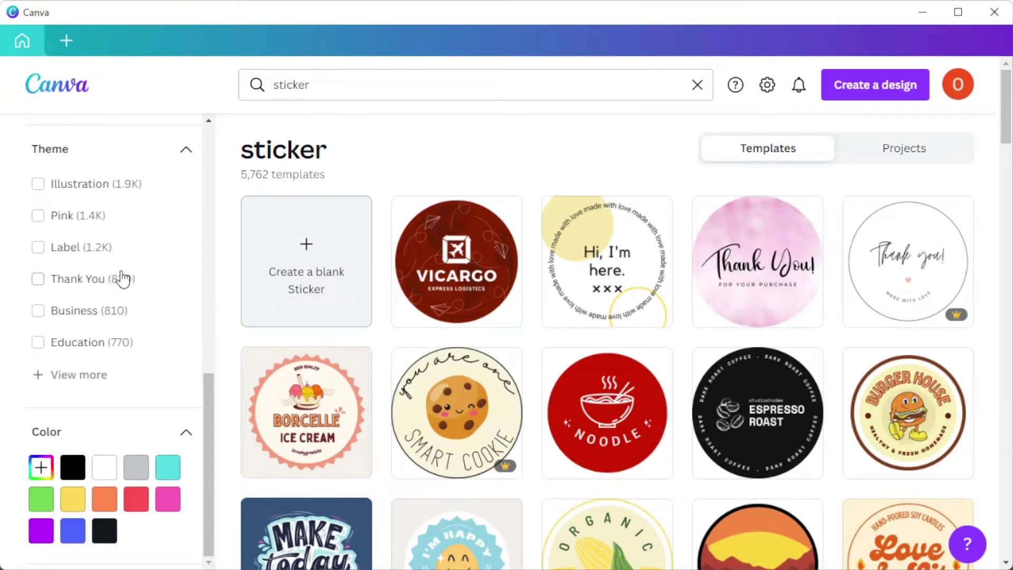
pyautogui.scroll(6, 122, 276)
pyautogui.scroll(-6, 123, 279)
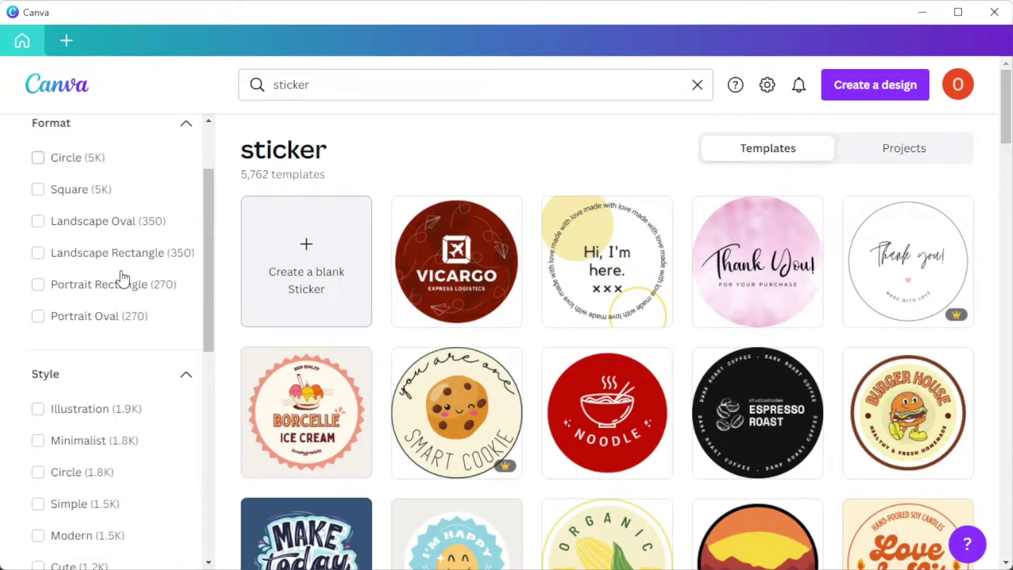
pyautogui.scroll(6, 123, 279)
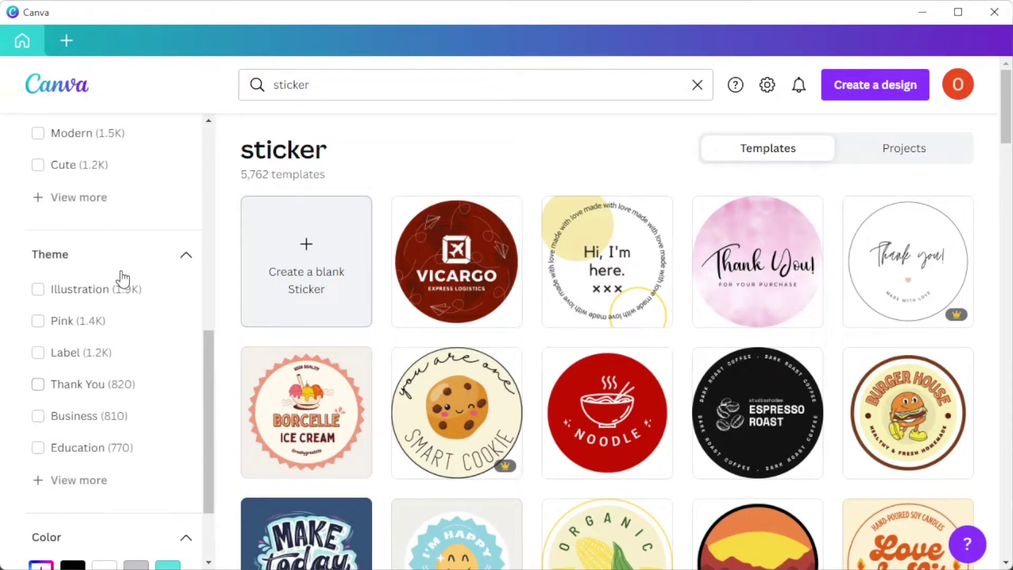
pyautogui.scroll(-6, 68, 343)
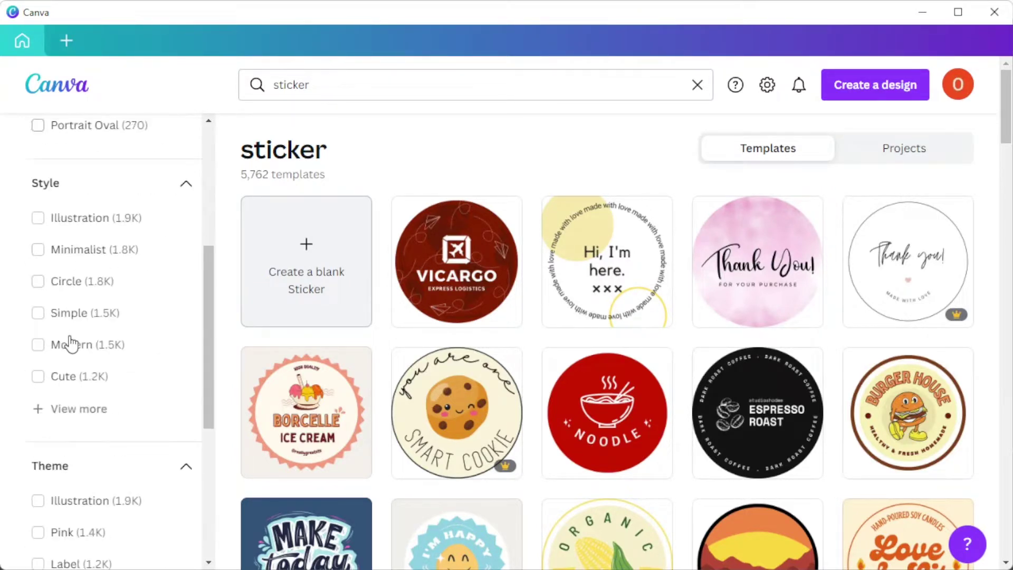
pyautogui.scroll(7, 73, 344)
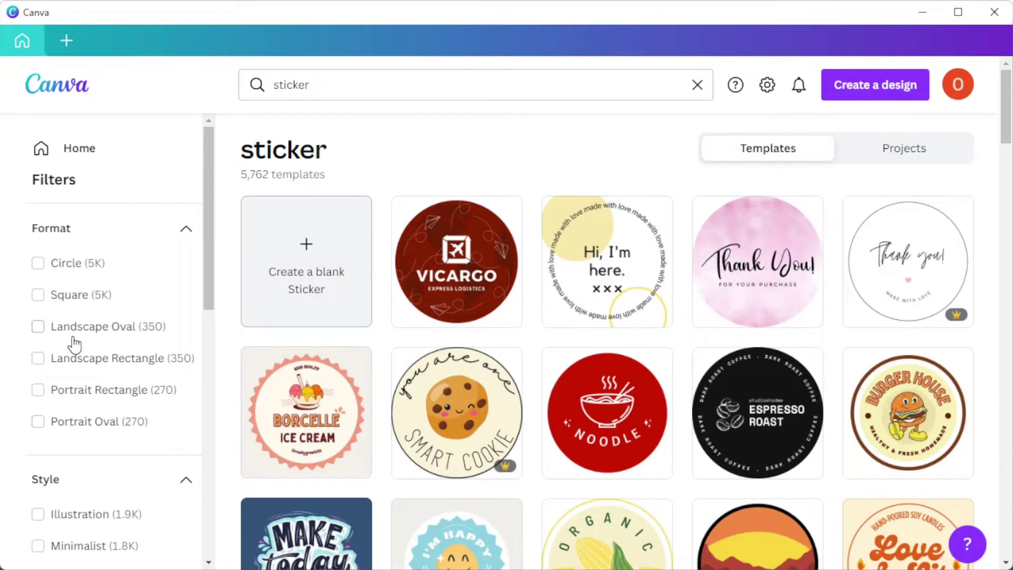
pyautogui.scroll(-2, 102, 336)
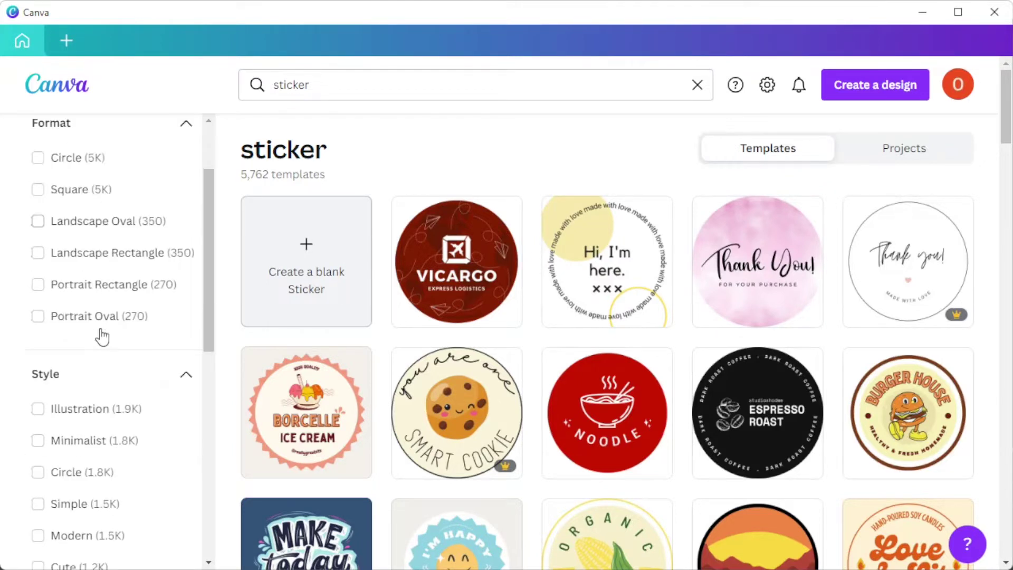
pyautogui.scroll(2, 101, 336)
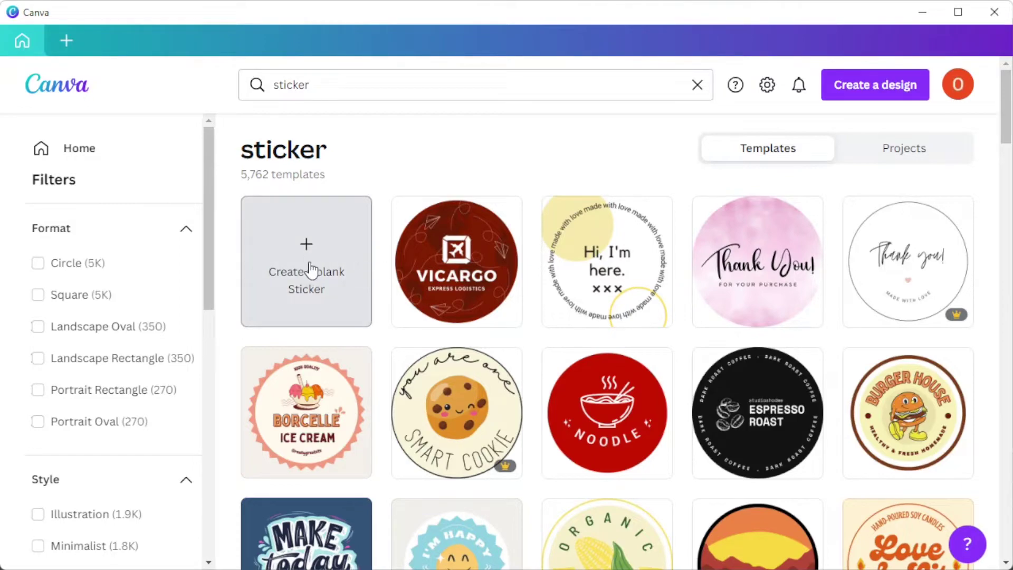
# Browse further through the sticker templates and open the yellow and black "Enjoying My Space" astronaut design for editing.
pyautogui.scroll(-15, 311, 269)
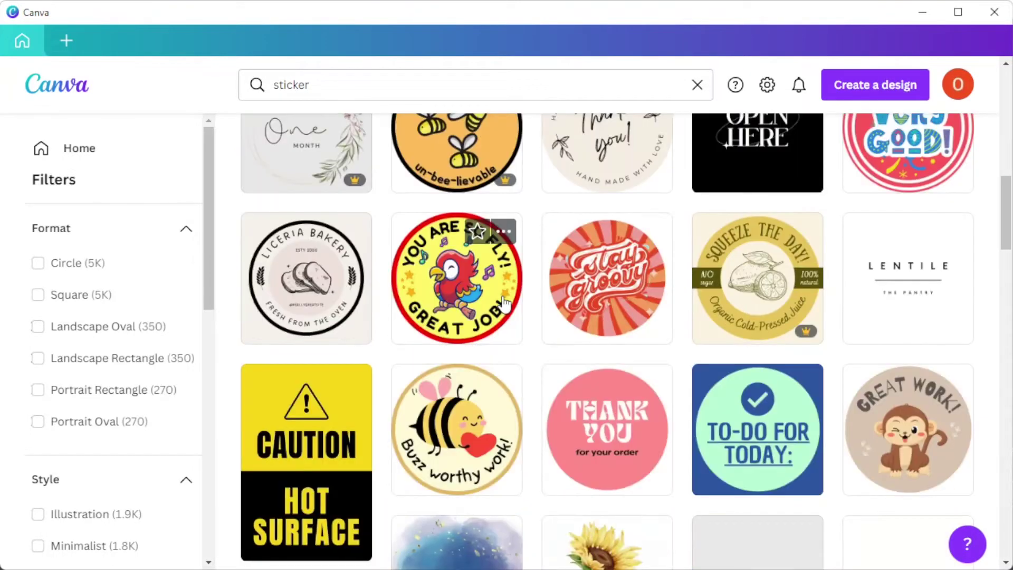
pyautogui.scroll(-10, 502, 296)
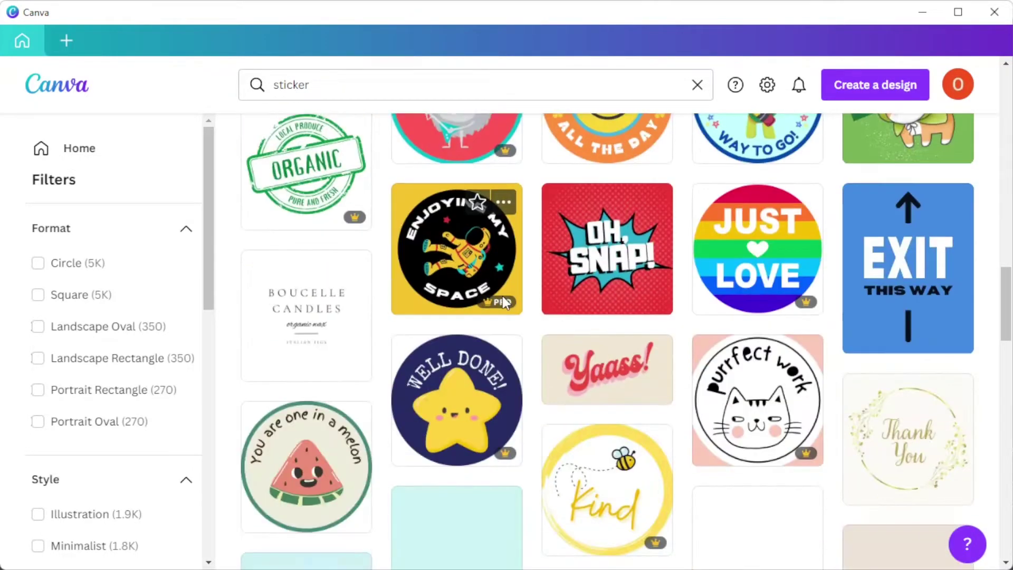
pyautogui.scroll(-10, 504, 300)
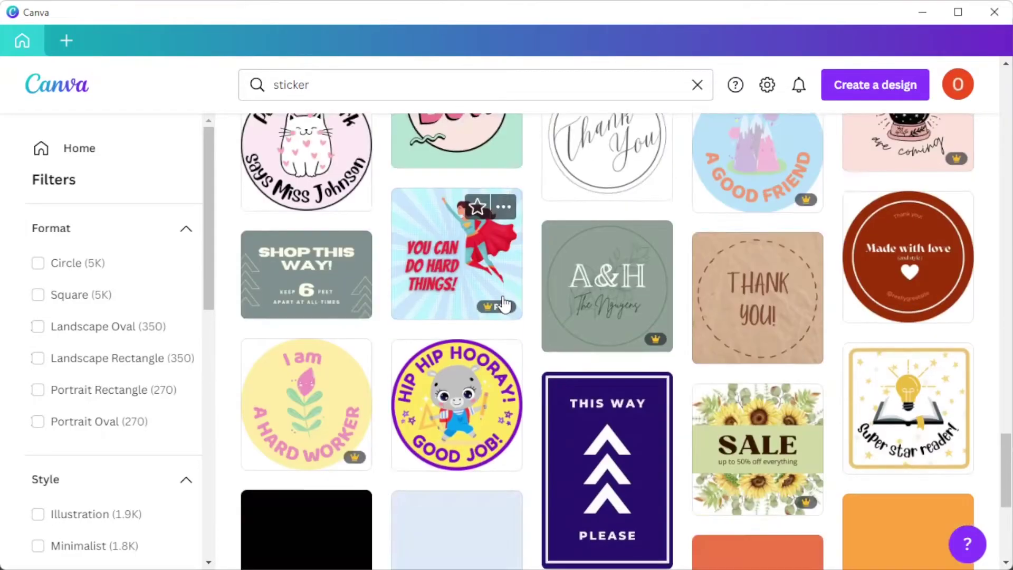
pyautogui.scroll(-10, 503, 301)
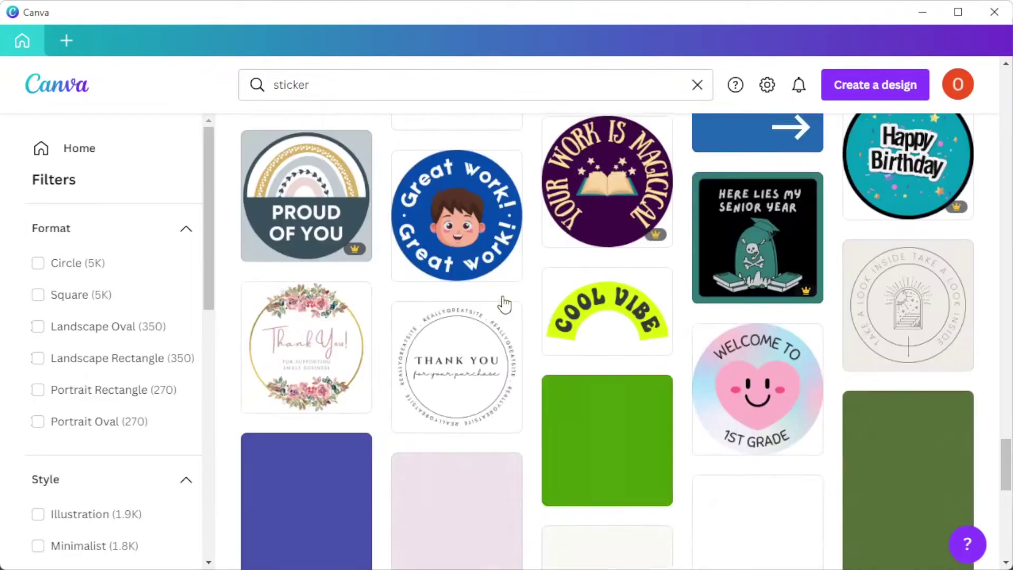
pyautogui.scroll(-10, 503, 305)
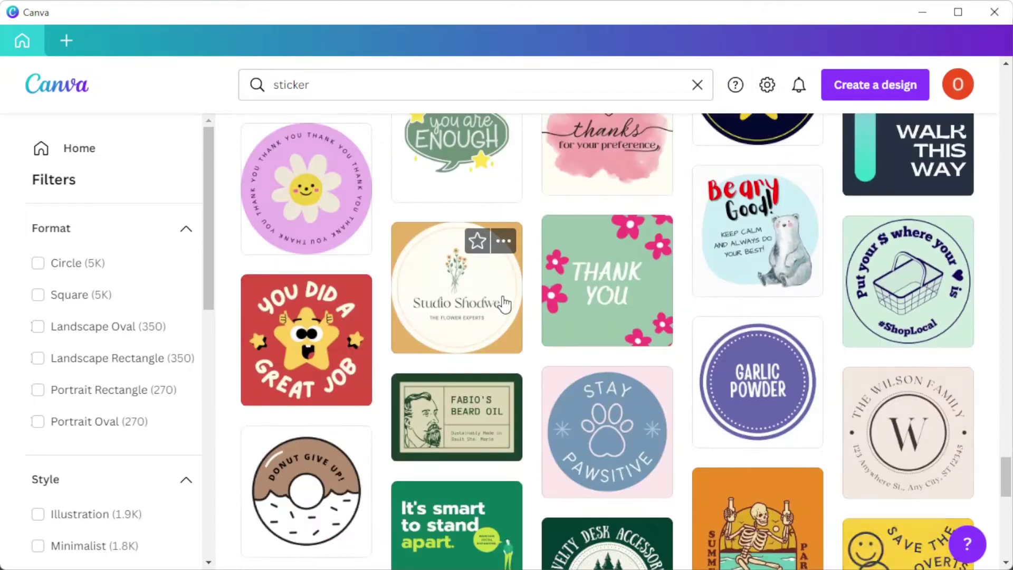
pyautogui.scroll(20, 504, 304)
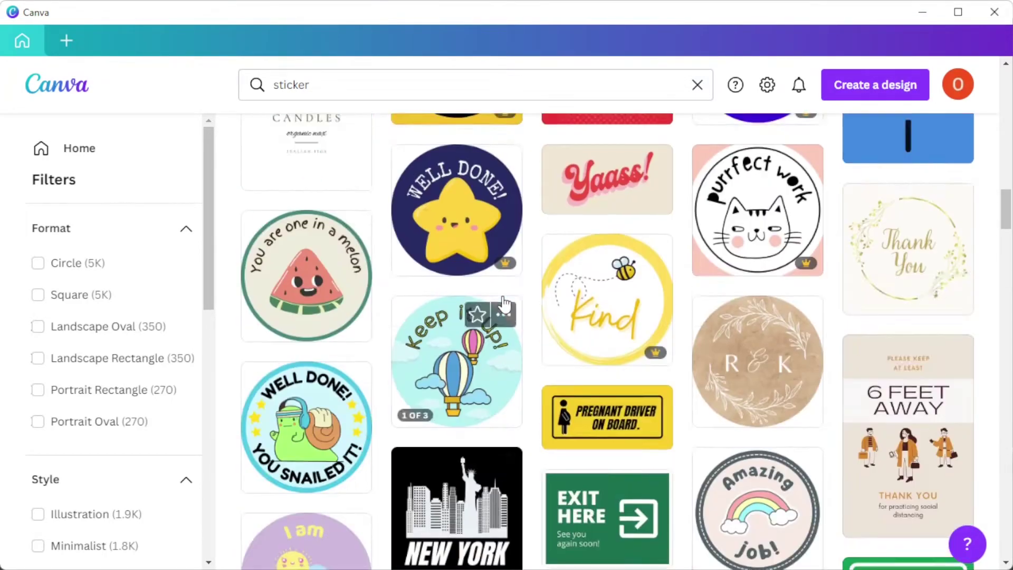
pyautogui.click(463, 263)
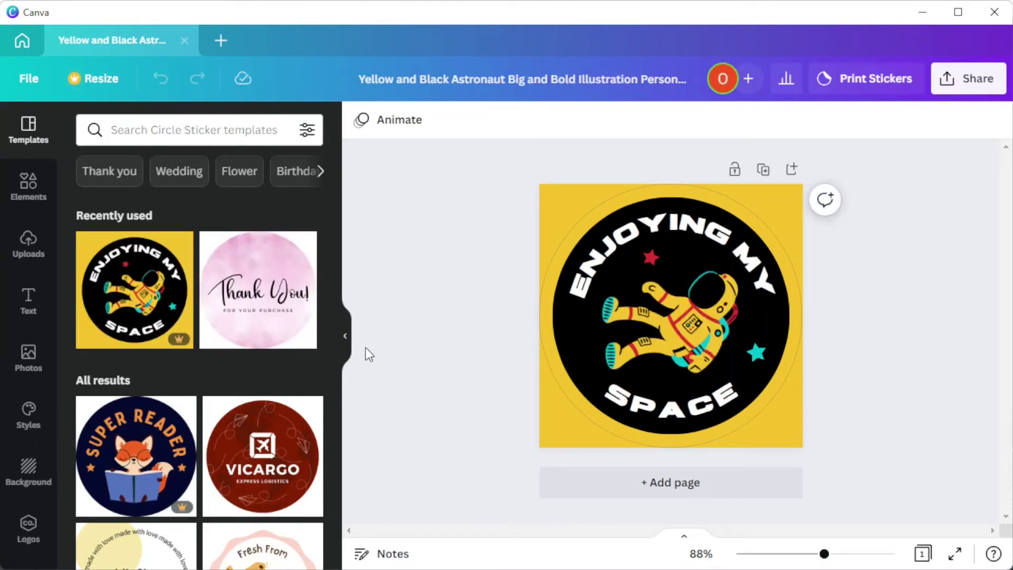
# Inspect the astronaut sticker up close, then set the canvas zoom to about 115%.
pyautogui.scroll(-2, 267, 356)
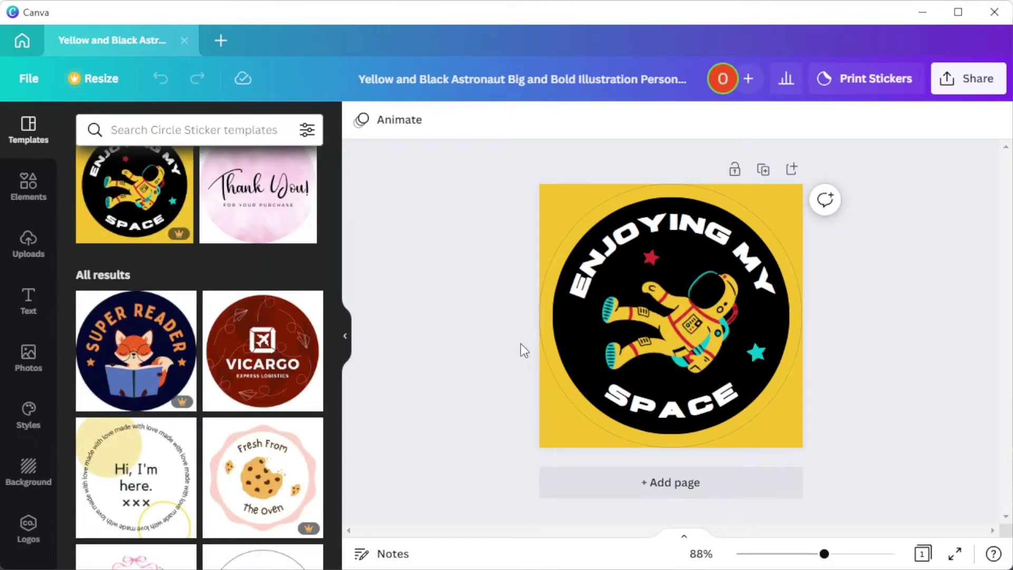
pyautogui.scroll(5, 517, 337)
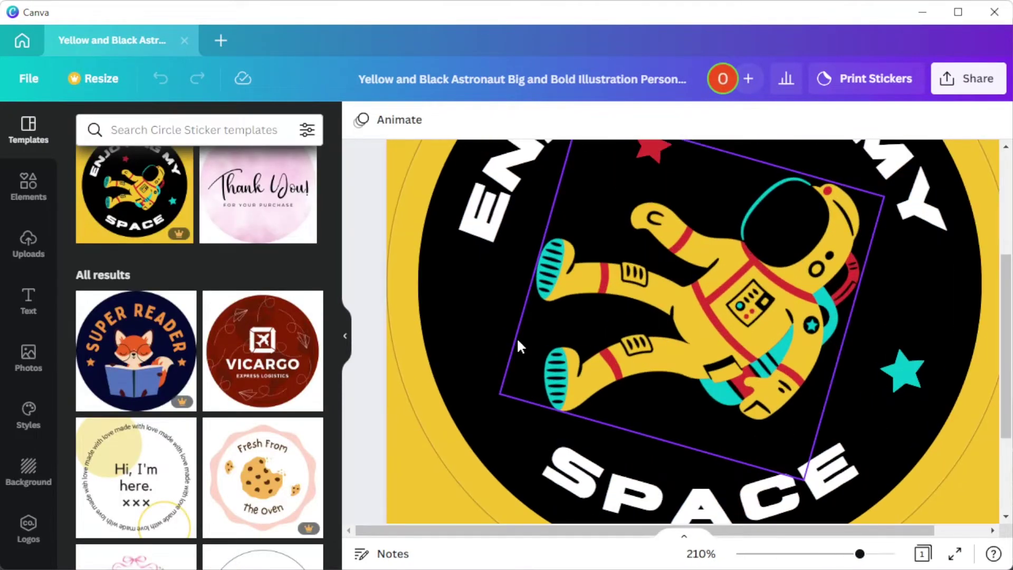
pyautogui.scroll(-4, 517, 338)
pyautogui.scroll(5, 517, 337)
pyautogui.scroll(-5, 517, 337)
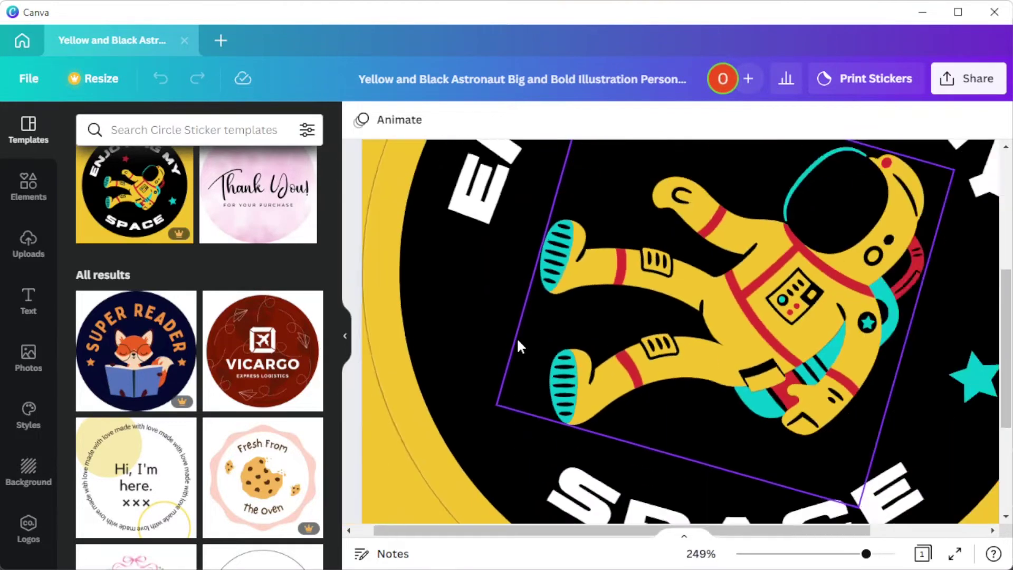
pyautogui.scroll(-2, 517, 338)
pyautogui.moveTo(817, 554); pyautogui.dragTo(838, 560)
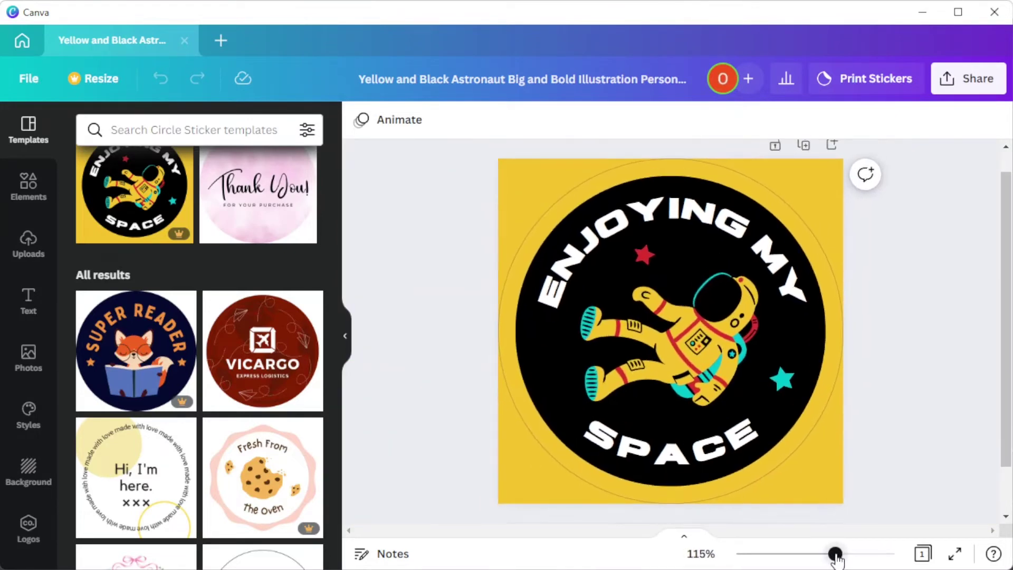
# Add a second page and apply the orange "Always Be Happy All The Day" smiley template to it.
pyautogui.scroll(-1, 884, 452)
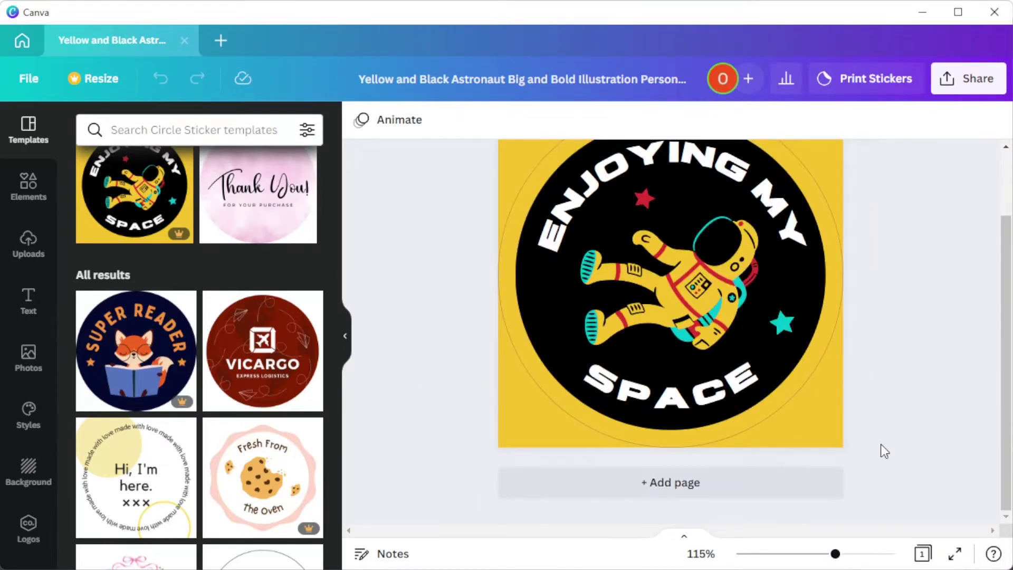
pyautogui.click(698, 490)
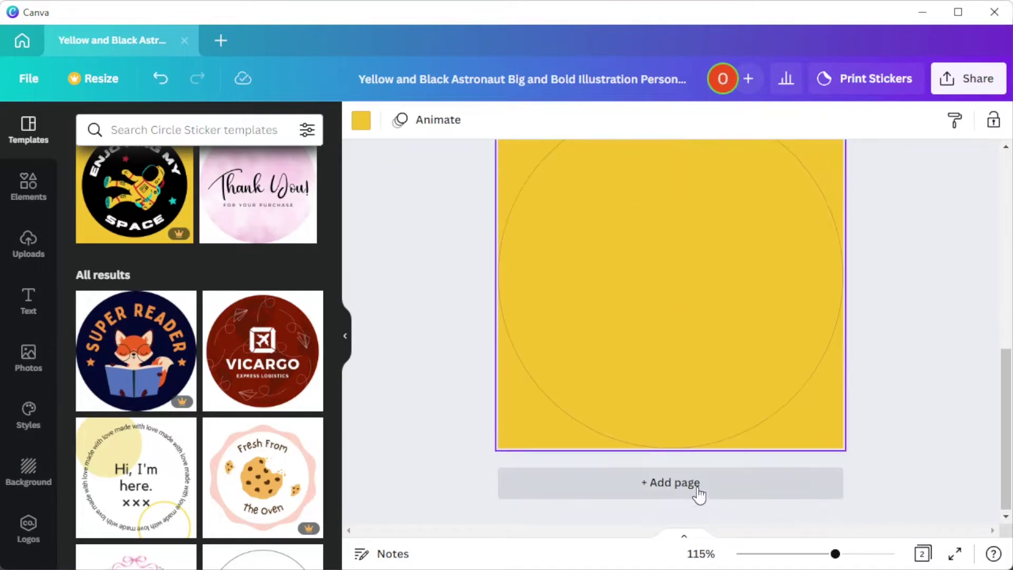
pyautogui.scroll(-7, 283, 385)
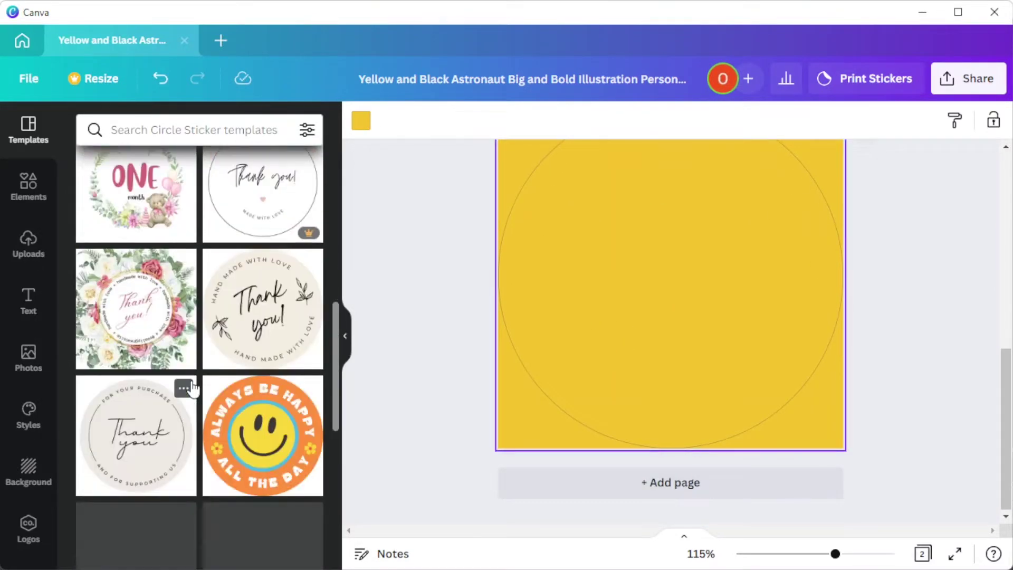
pyautogui.click(288, 445)
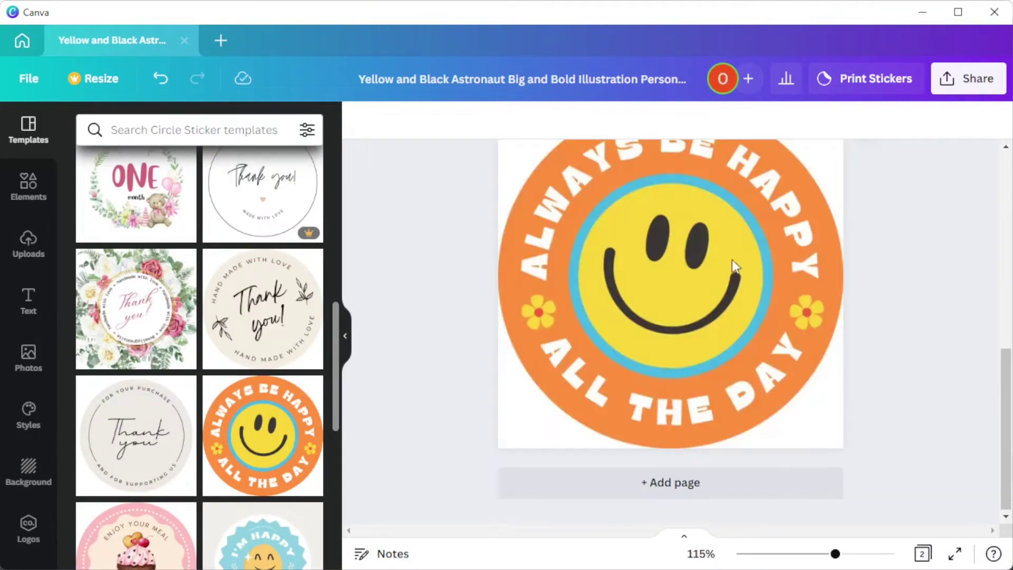
# Add a third page and apply the "Be The Sunshine" sun template to it.
pyautogui.click(686, 489)
pyautogui.scroll(-15, 201, 381)
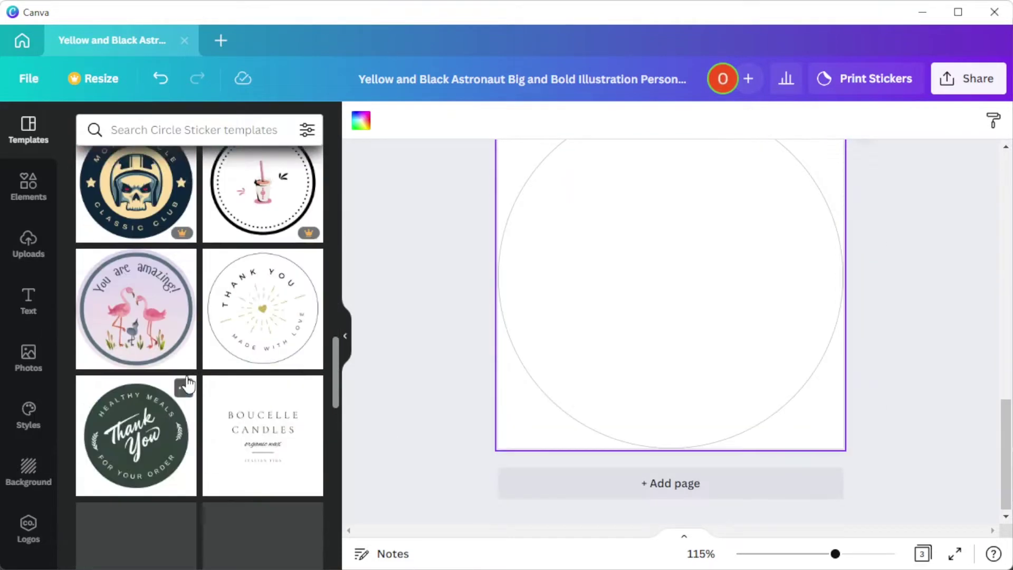
pyautogui.scroll(-3, 218, 378)
pyautogui.scroll(-8, 218, 378)
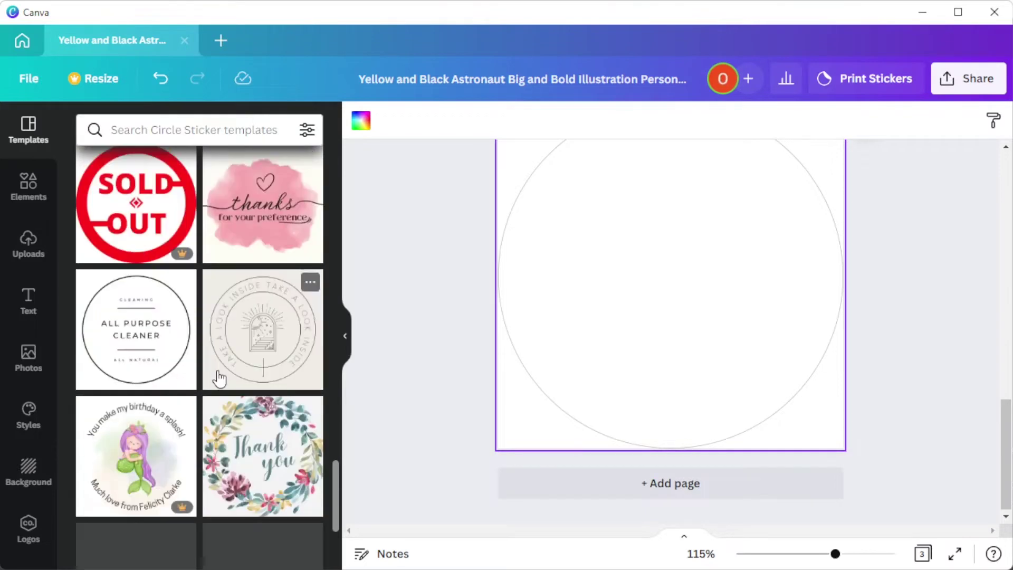
pyautogui.scroll(-10, 219, 378)
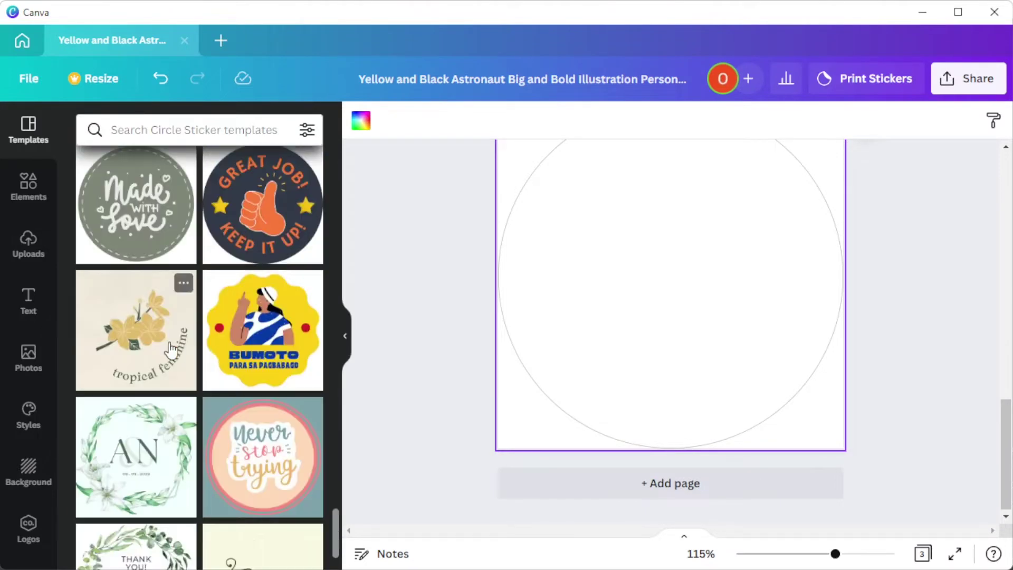
pyautogui.scroll(-15, 170, 349)
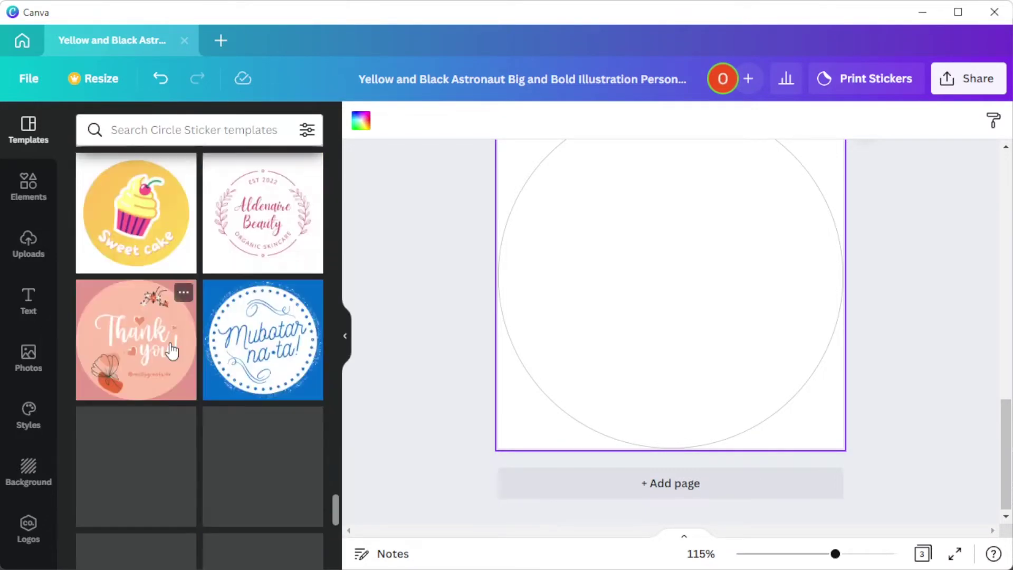
pyautogui.scroll(-15, 171, 350)
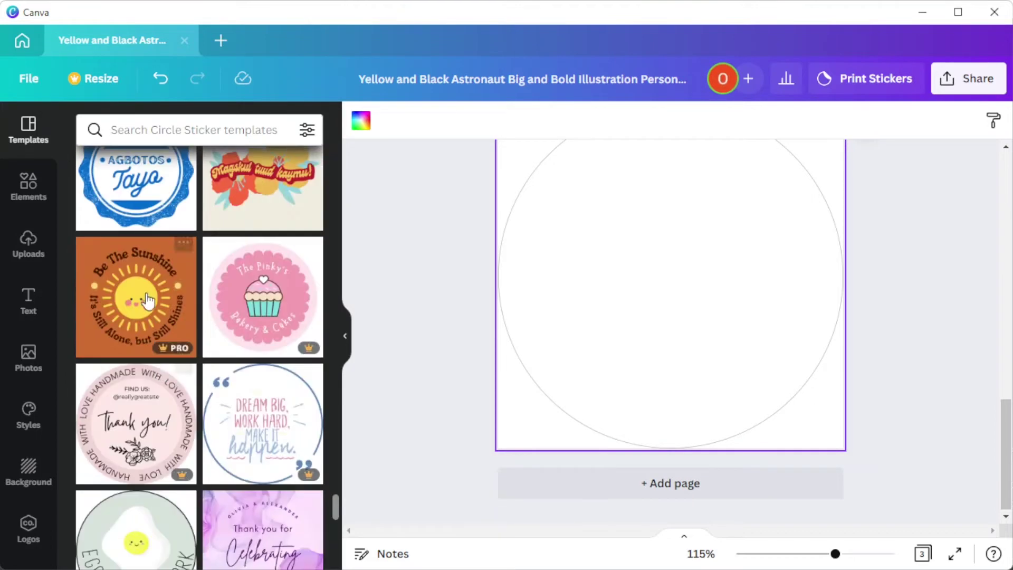
pyautogui.click(149, 300)
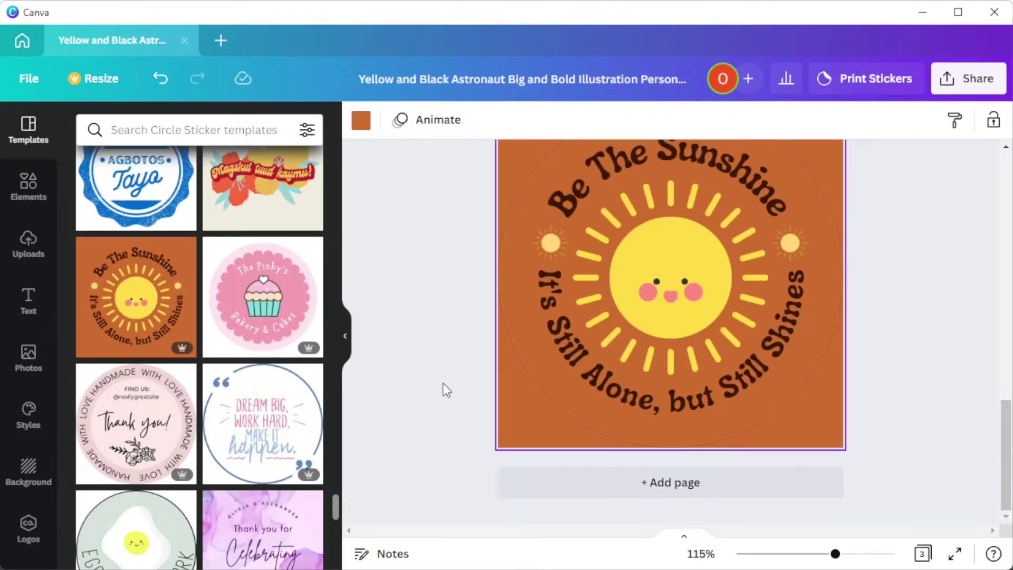
# Examine the Elements library from shapes, graphics and stickers through tables, frames and grids to the graphic collections.
pyautogui.click(18, 190)
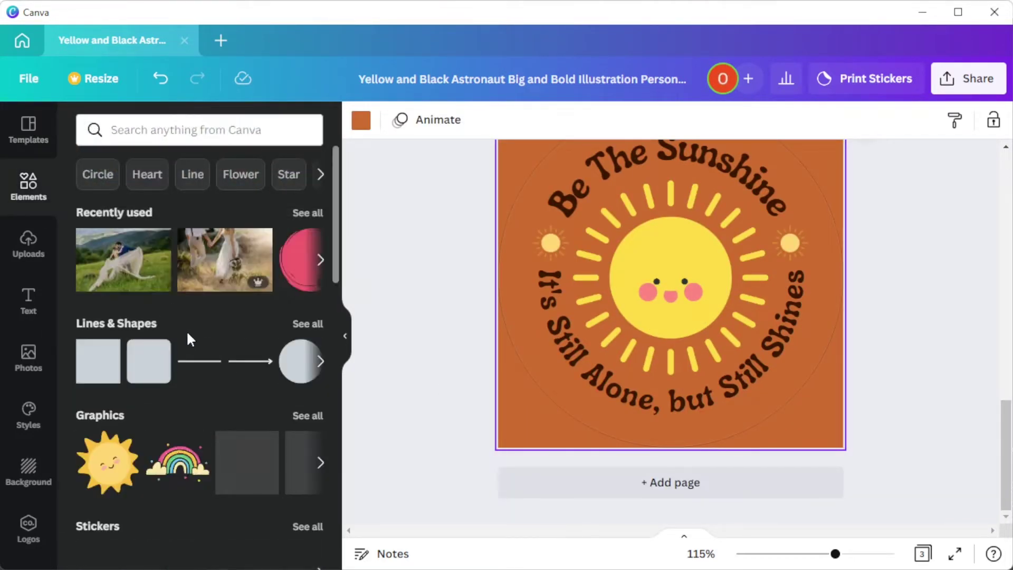
pyautogui.scroll(-2, 186, 330)
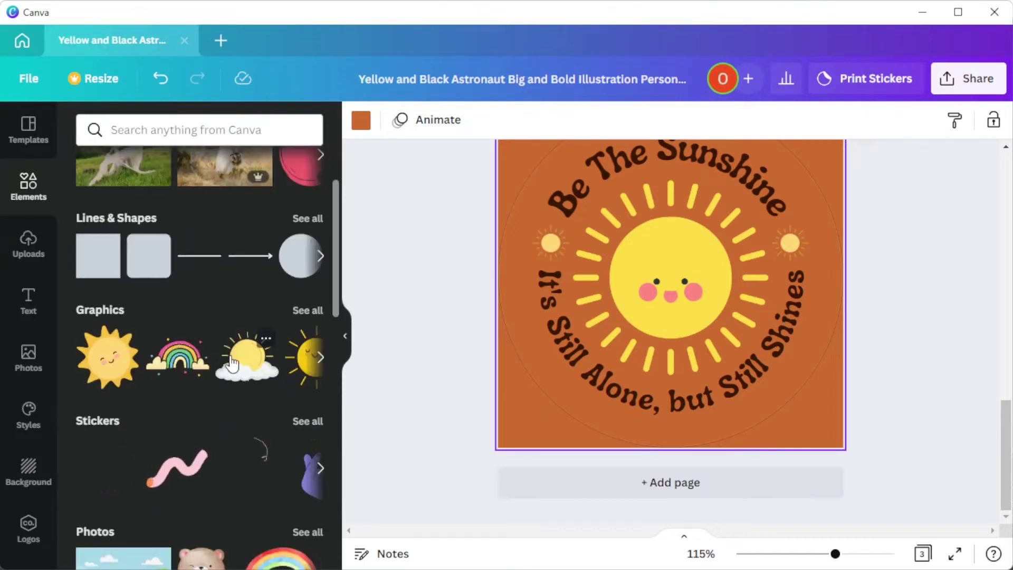
pyautogui.scroll(-4, 233, 363)
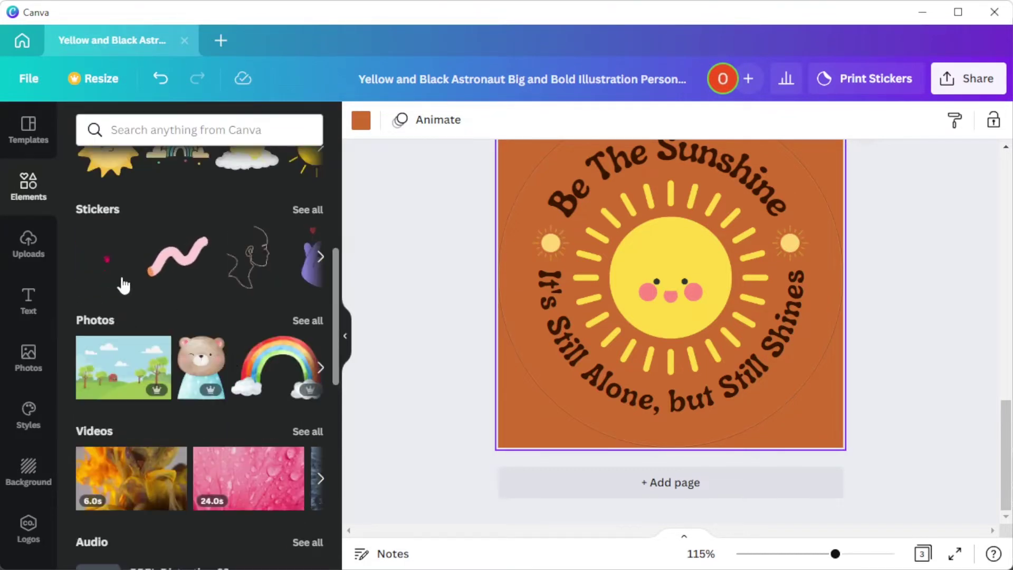
pyautogui.scroll(-2, 250, 391)
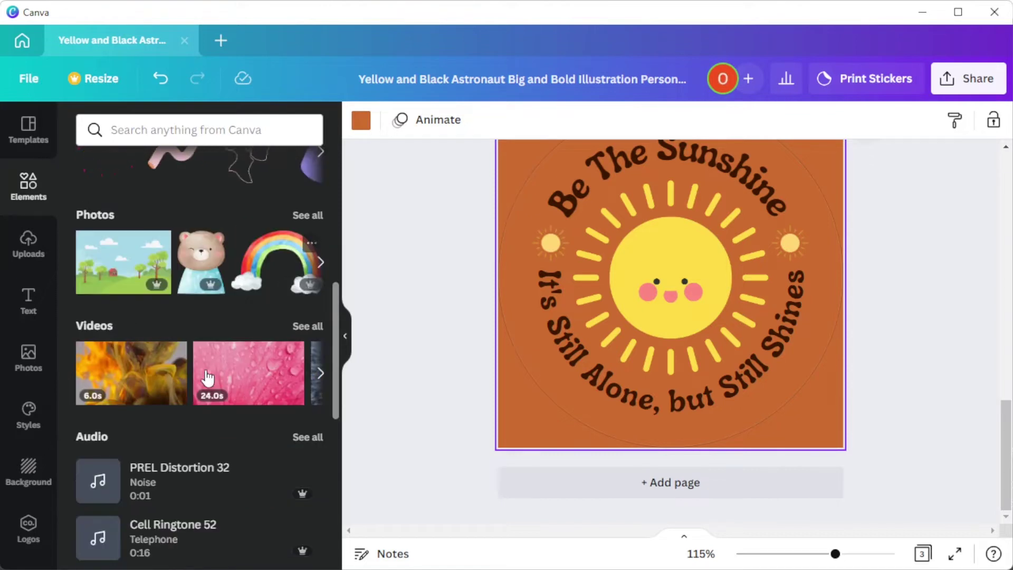
pyautogui.scroll(-2, 244, 388)
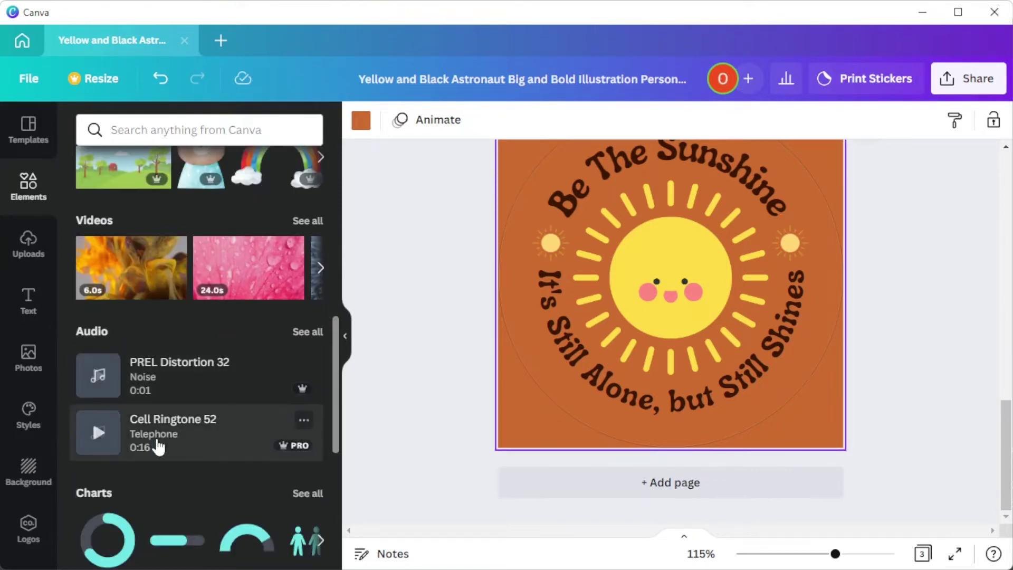
pyautogui.scroll(-4, 180, 393)
pyautogui.scroll(-4, 185, 402)
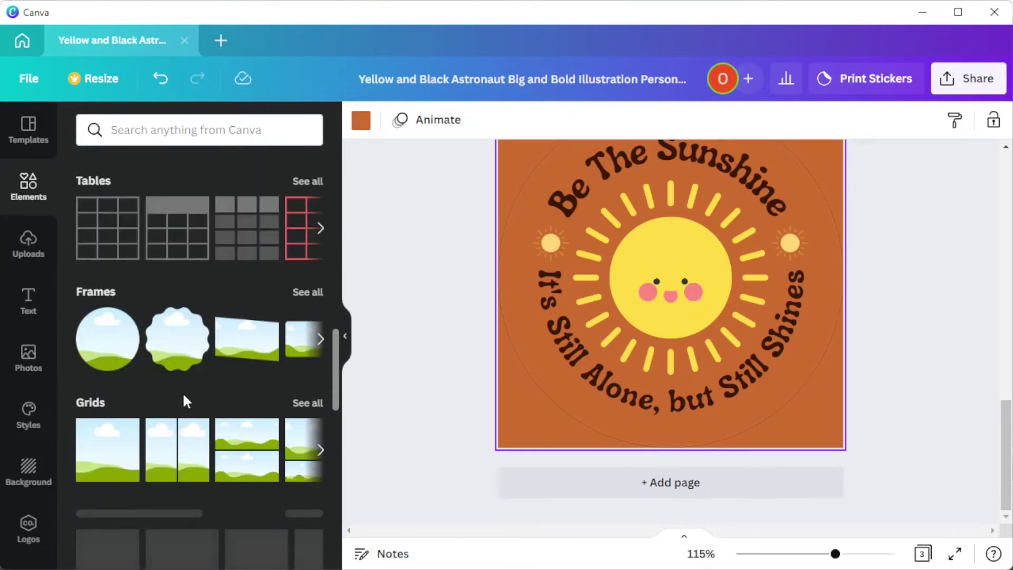
pyautogui.scroll(-4, 240, 430)
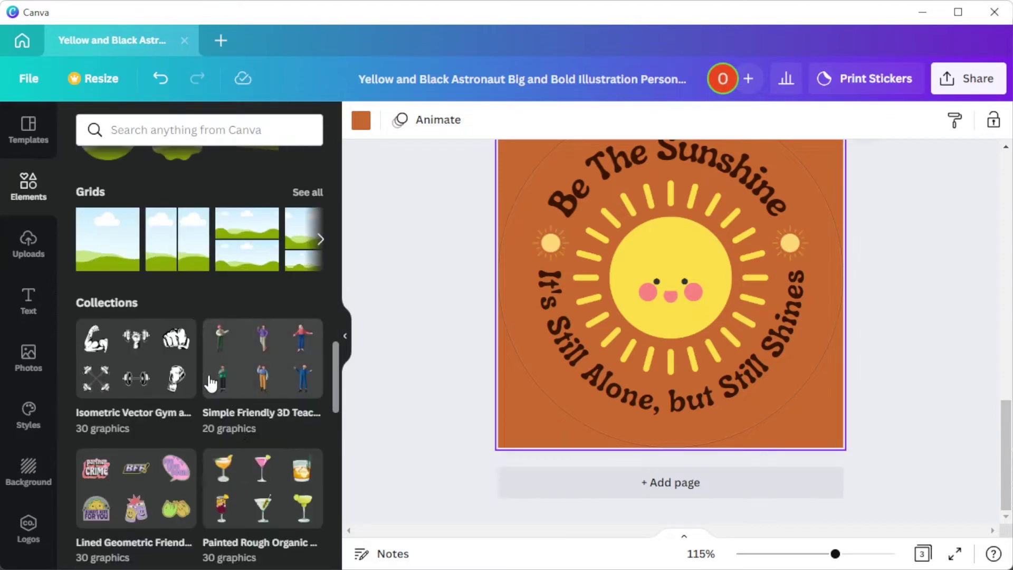
pyautogui.scroll(-6, 211, 383)
pyautogui.scroll(-8, 207, 368)
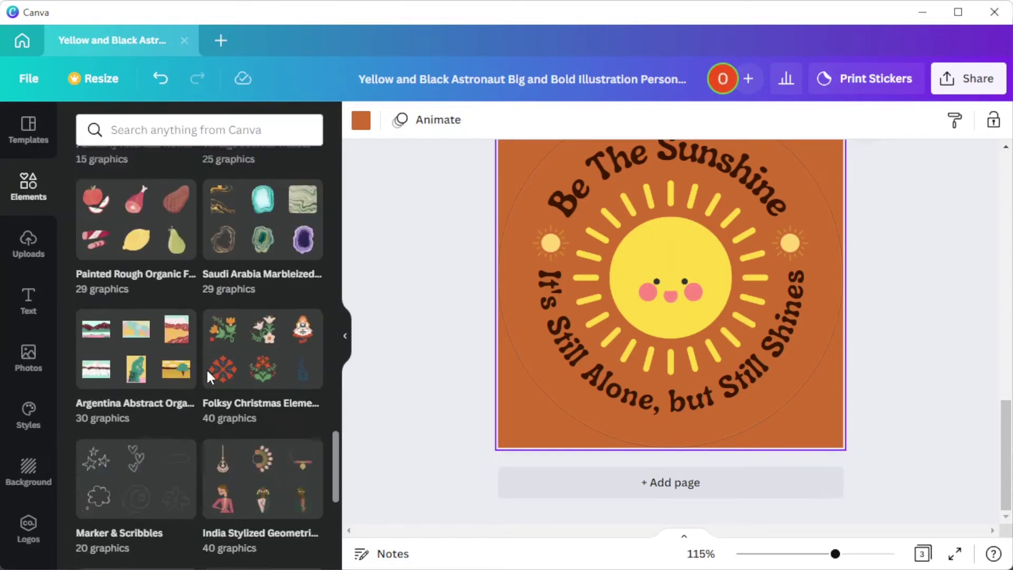
pyautogui.scroll(-5, 207, 369)
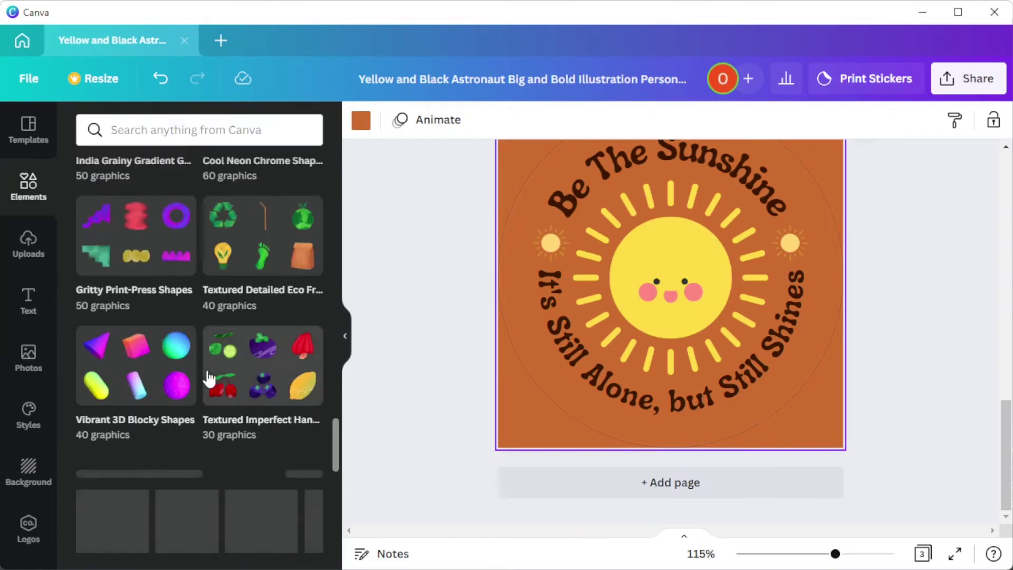
pyautogui.scroll(-5, 211, 372)
pyautogui.scroll(-5, 211, 372)
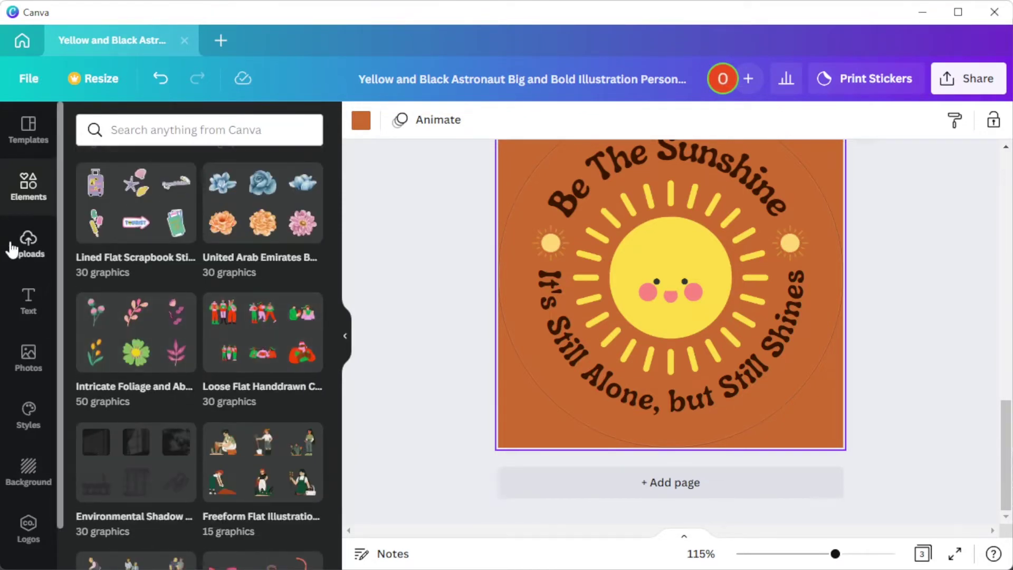
# Check the video and audio sections of the uploaded files.
pyautogui.click(11, 248)
pyautogui.click(241, 207)
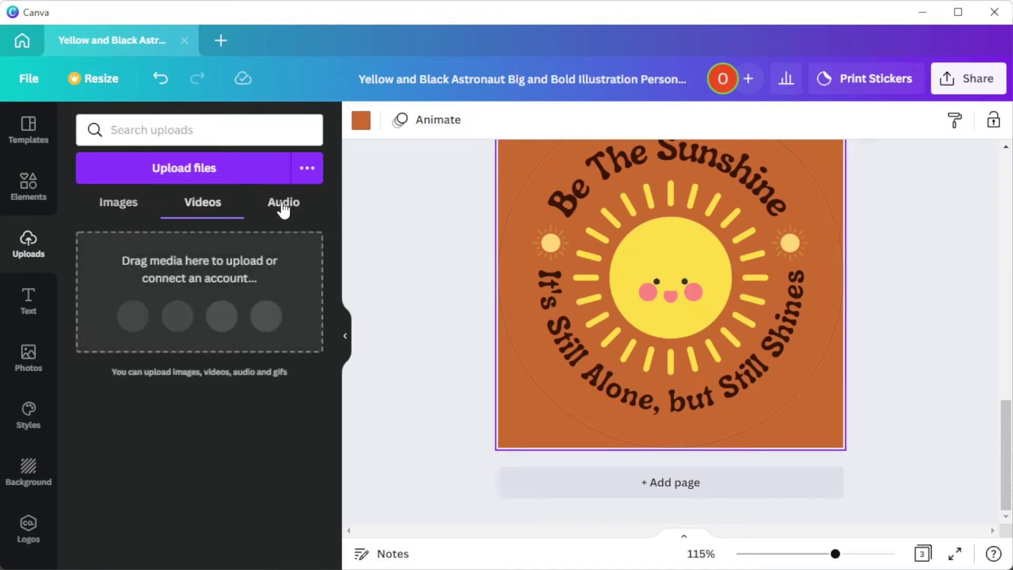
pyautogui.click(283, 208)
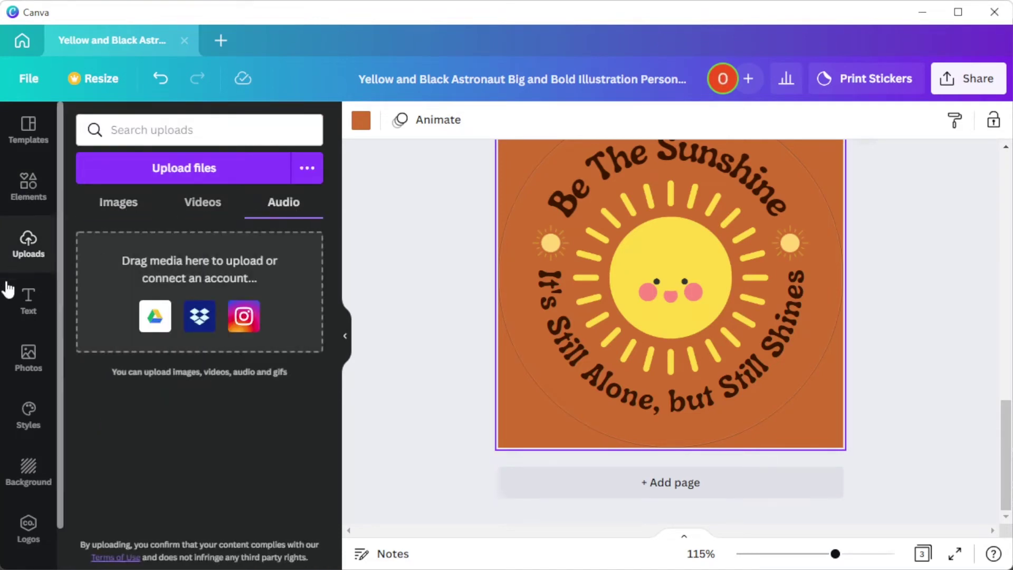
# Browse the text styles and add the "1,286 New Documents Created" text combination on a fourth page.
pyautogui.click(21, 311)
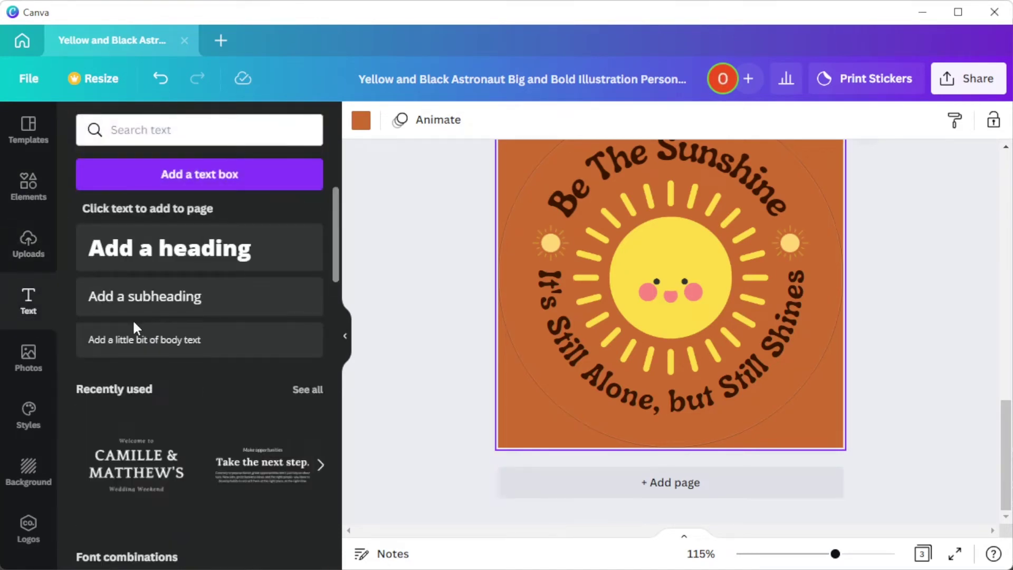
pyautogui.scroll(-5, 133, 322)
pyautogui.scroll(-10, 135, 329)
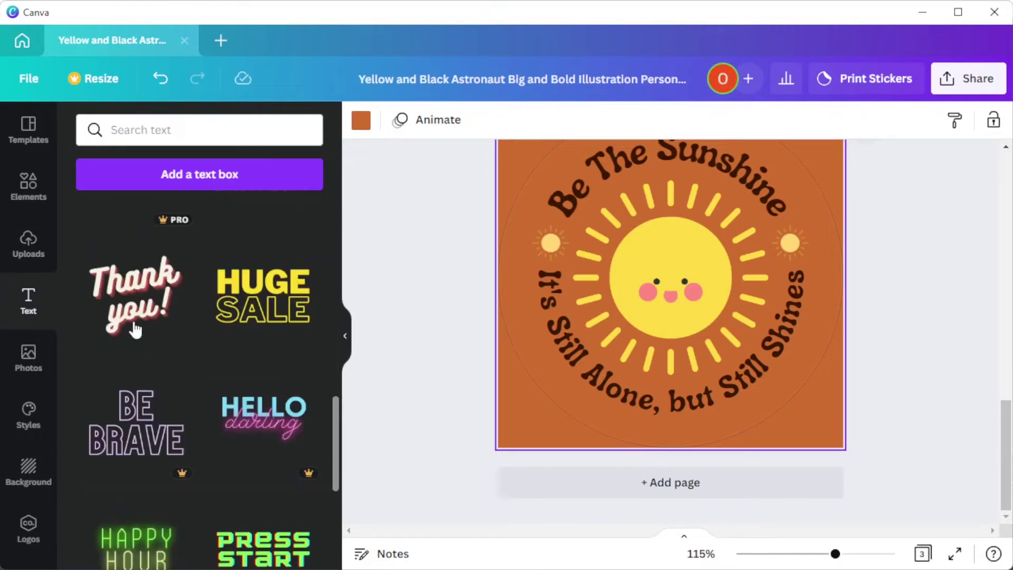
pyautogui.scroll(-5, 136, 329)
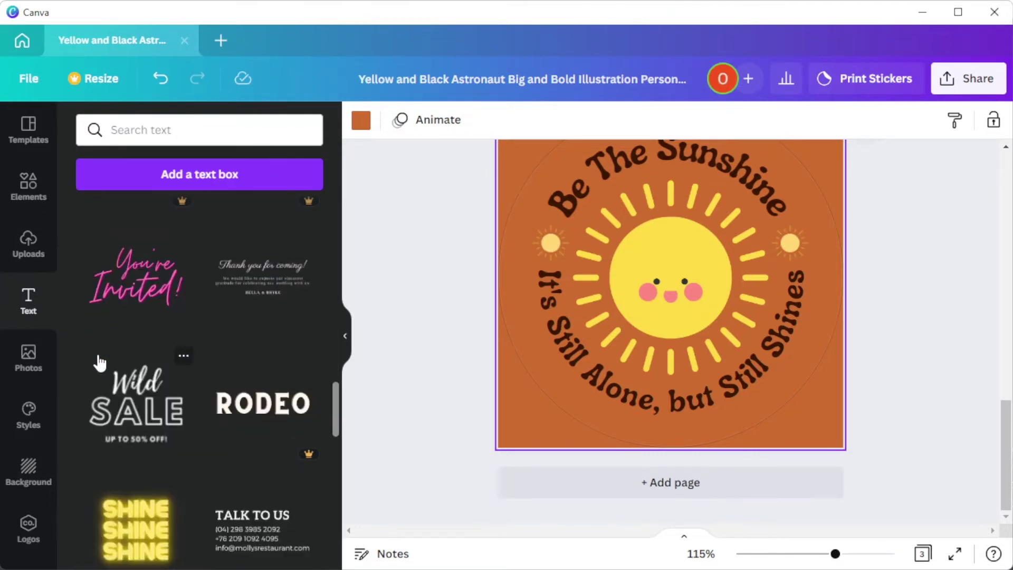
pyautogui.scroll(-4, 174, 322)
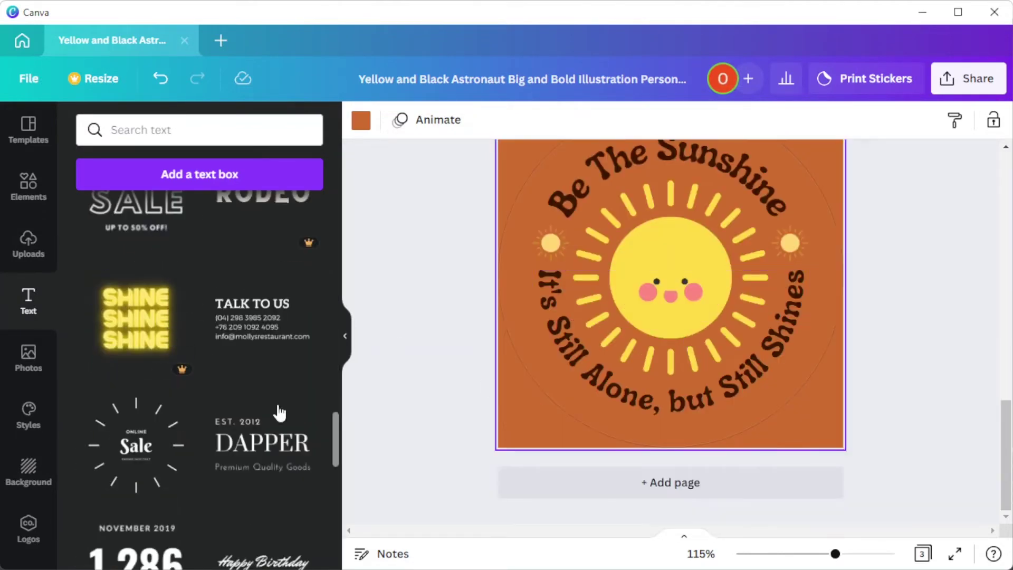
pyautogui.scroll(-4, 148, 484)
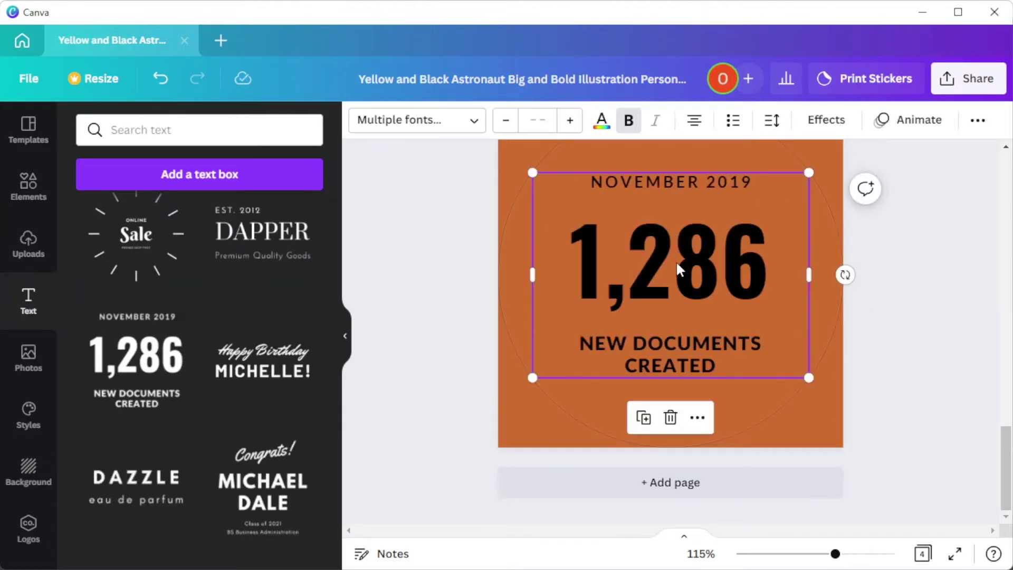
# Change the font of the large "1,286" text to Lucky Bones.
pyautogui.click(676, 260)
pyautogui.click(685, 259)
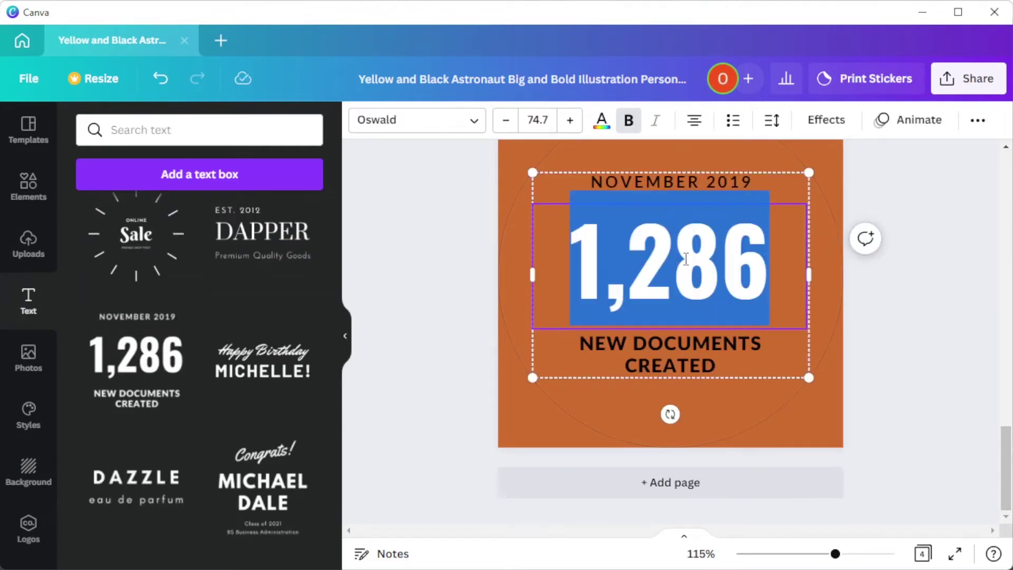
pyautogui.click(471, 130)
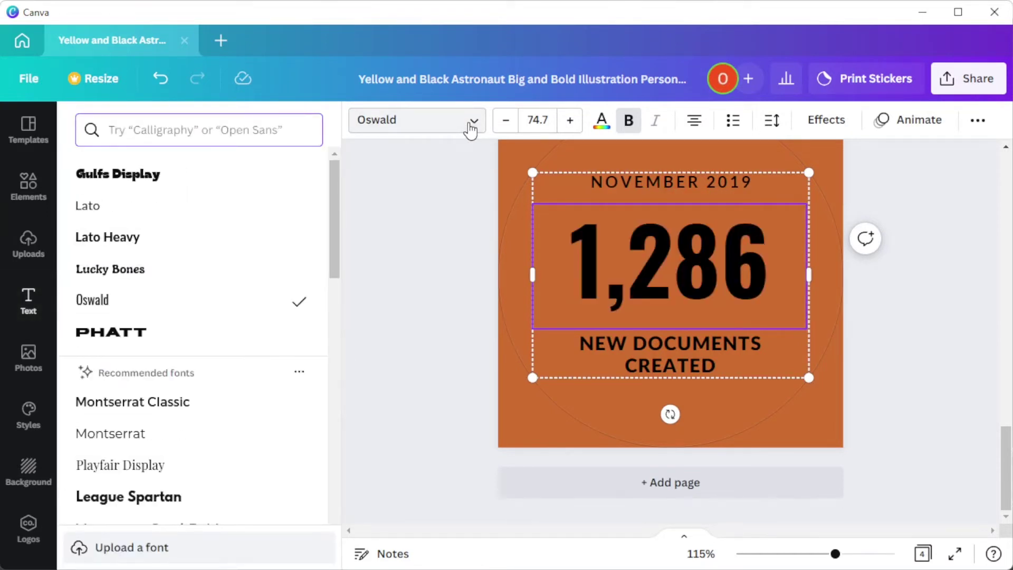
pyautogui.click(217, 274)
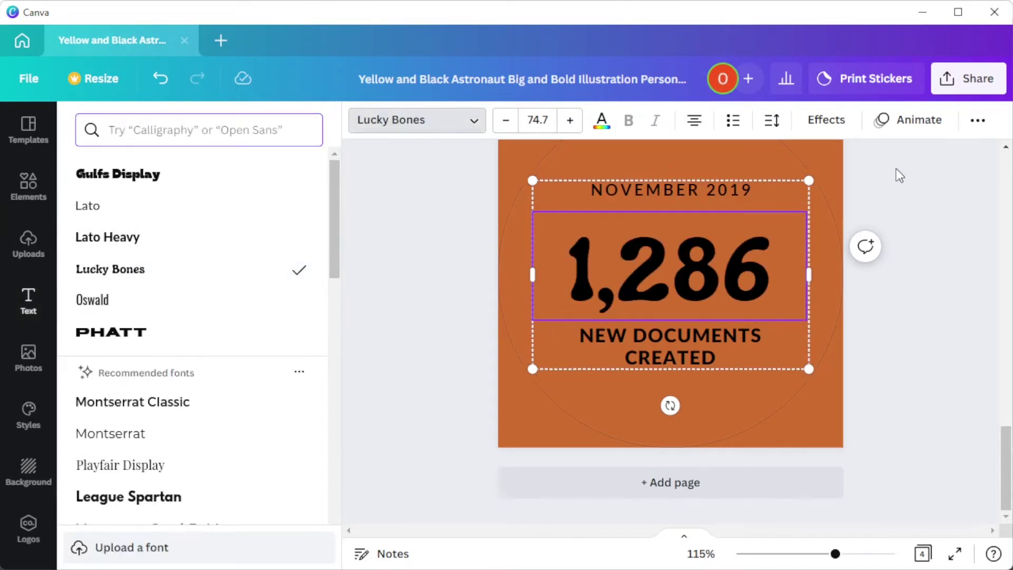
# Look at the text animations for the "1,286" text, and delete the fourth page.
pyautogui.click(919, 120)
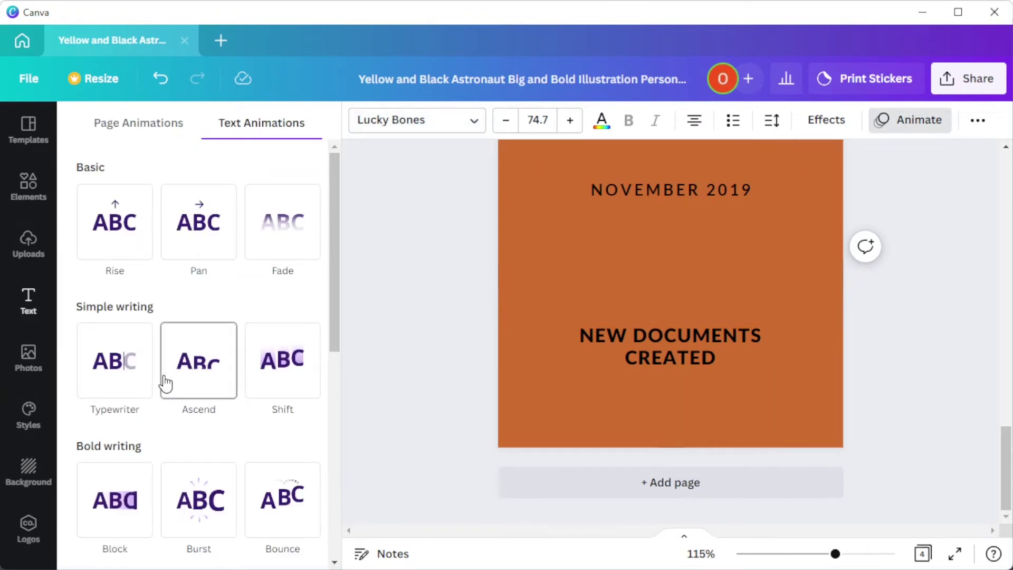
pyautogui.click(802, 394)
pyautogui.click(935, 372)
pyautogui.click(823, 430)
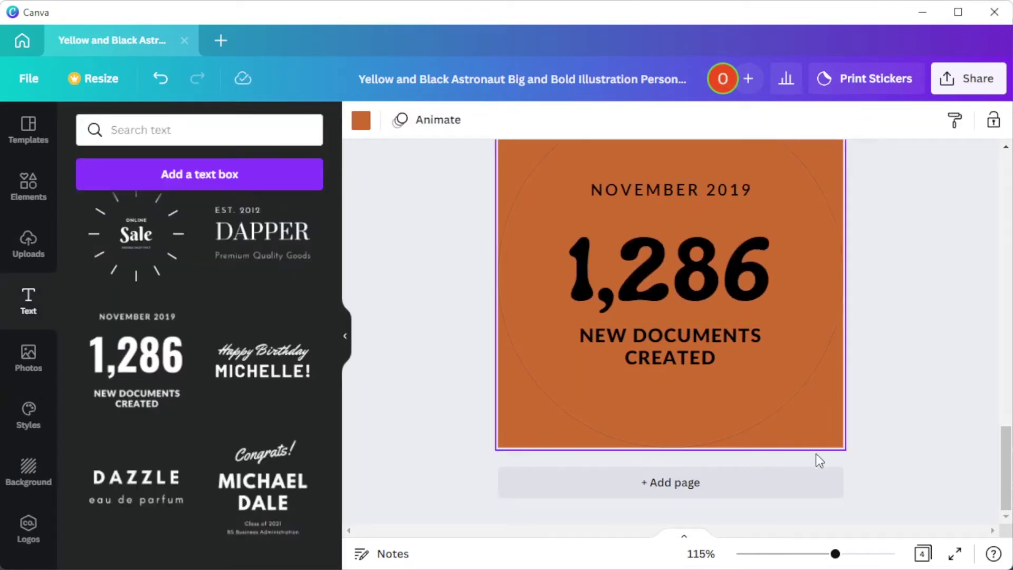
pyautogui.scroll(4, 816, 454)
pyautogui.click(803, 300)
# Select the smiley on page 2 and open the full set of Magic recommendations in the Elements library.
pyautogui.scroll(4, 756, 364)
pyautogui.click(760, 334)
pyautogui.scroll(2, 760, 333)
pyautogui.click(28, 185)
pyautogui.scroll(20, 225, 297)
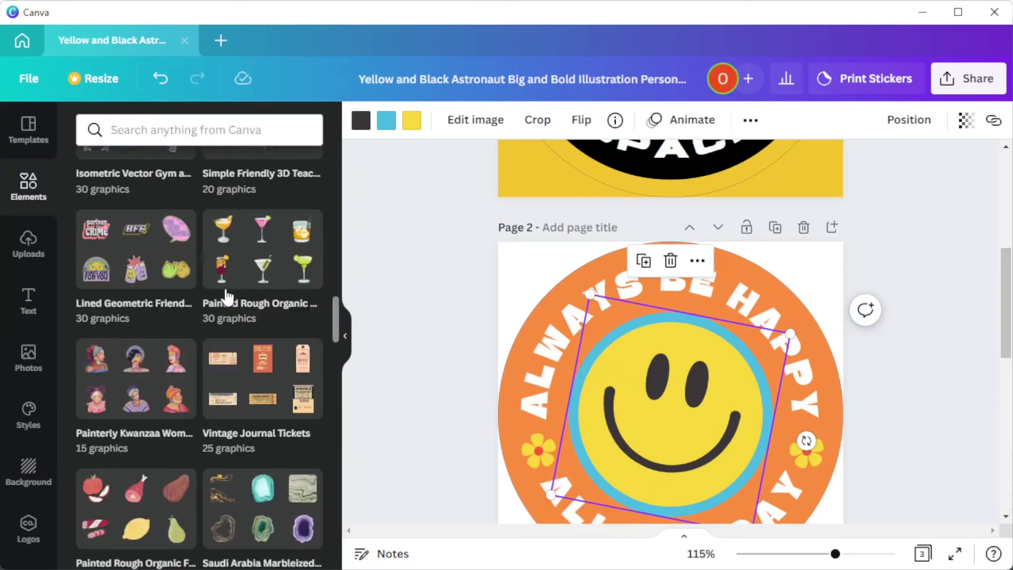
pyautogui.click(312, 361)
pyautogui.click(312, 364)
pyautogui.scroll(-7, 258, 291)
pyautogui.scroll(7, 257, 296)
# Replace the smiley on page 2 with the pink, yellow and turquoise rainbow graphic, enlarged to fill the sticker's centre.
pyautogui.scroll(6, 891, 363)
pyautogui.click(891, 367)
pyautogui.scroll(-16, 854, 362)
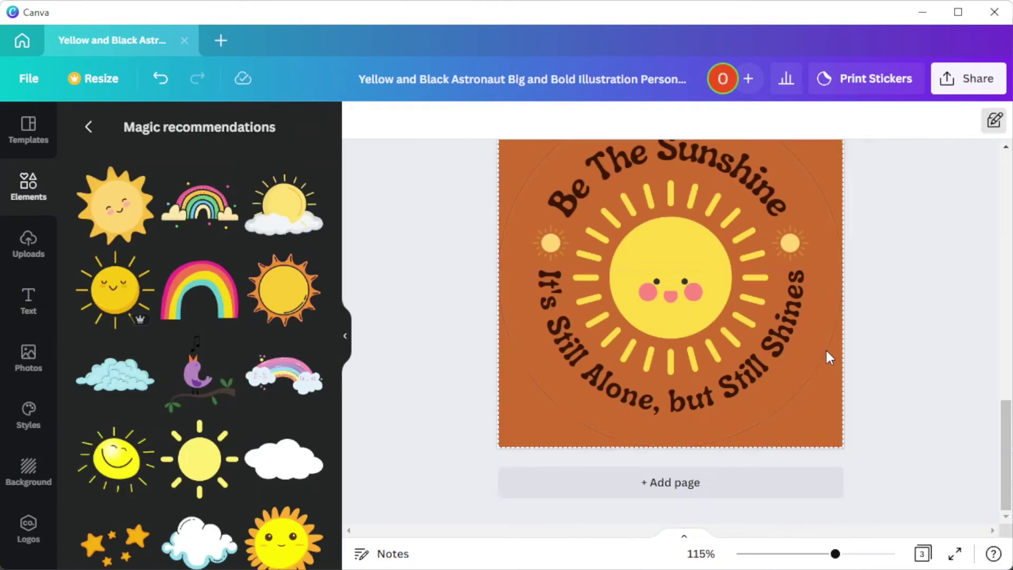
pyautogui.scroll(8, 738, 337)
pyautogui.click(692, 321)
pyautogui.press('Delete')
pyautogui.moveTo(196, 281); pyautogui.dragTo(666, 275)
pyautogui.moveTo(742, 348); pyautogui.dragTo(773, 364)
# Place the white cloud graphic over the base of the rainbow and enlarge it.
pyautogui.scroll(-4, 219, 312)
pyautogui.moveTo(285, 369); pyautogui.dragTo(678, 340)
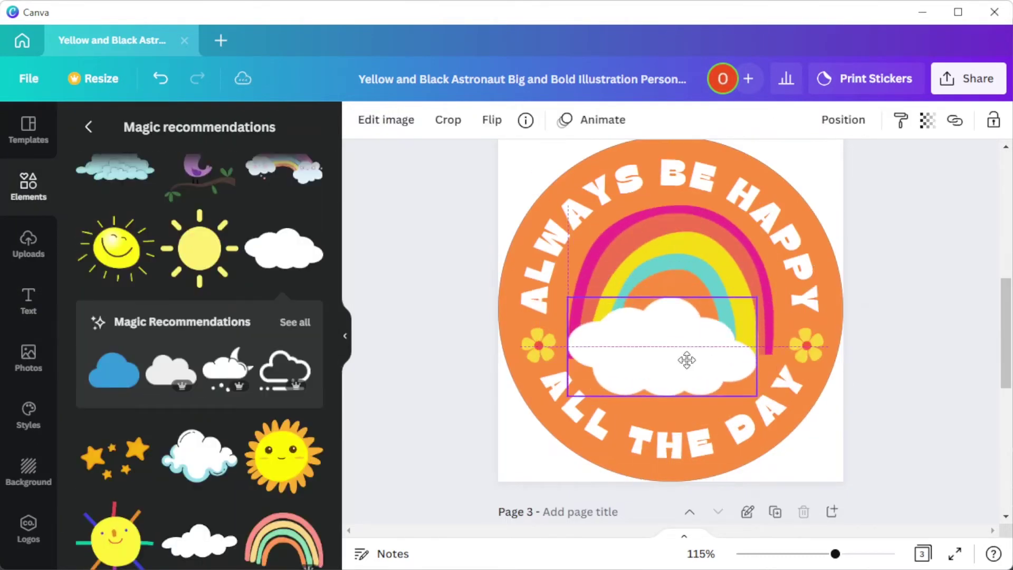
pyautogui.moveTo(730, 388); pyautogui.dragTo(749, 377)
# Delete the two yellow flowers between the curved texts of the rainbow sticker.
pyautogui.click(538, 345)
pyautogui.press('Delete')
pyautogui.click(806, 346)
pyautogui.press('Delete')
# Look over further recommended graphics, then search the graphics for "stars".
pyautogui.click(88, 126)
pyautogui.click(308, 364)
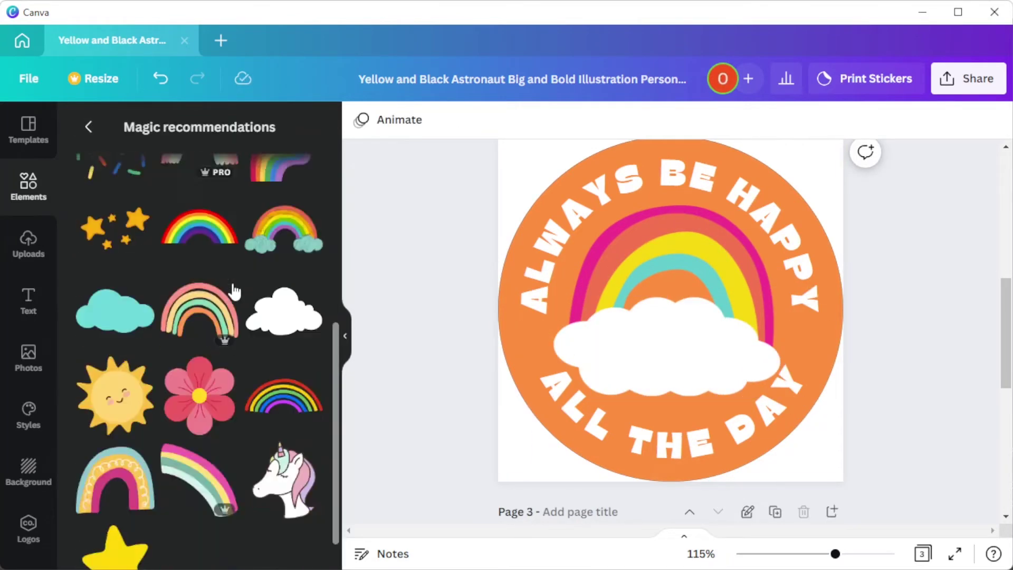
pyautogui.click(89, 127)
pyautogui.click(181, 171)
pyautogui.write('stars')
pyautogui.press('Return')
# Add a small white four-pointed star beside the cloud and place a matching copy on the cloud's opposite side.
pyautogui.scroll(-10, 163, 267)
pyautogui.moveTo(115, 369); pyautogui.dragTo(527, 330)
pyautogui.moveTo(564, 394); pyautogui.dragTo(534, 338)
pyautogui.moveTo(535, 338); pyautogui.dragTo(812, 341)
# Extend the cloud with a slightly offset copy and fine-tune the positions of the curved texts and both stars.
pyautogui.moveTo(738, 364); pyautogui.dragTo(755, 349)
pyautogui.doubleClick(670, 442)
pyautogui.moveTo(670, 440); pyautogui.dragTo(668, 446)
pyautogui.moveTo(764, 224); pyautogui.dragTo(764, 218)
pyautogui.moveTo(535, 339); pyautogui.dragTo(533, 339)
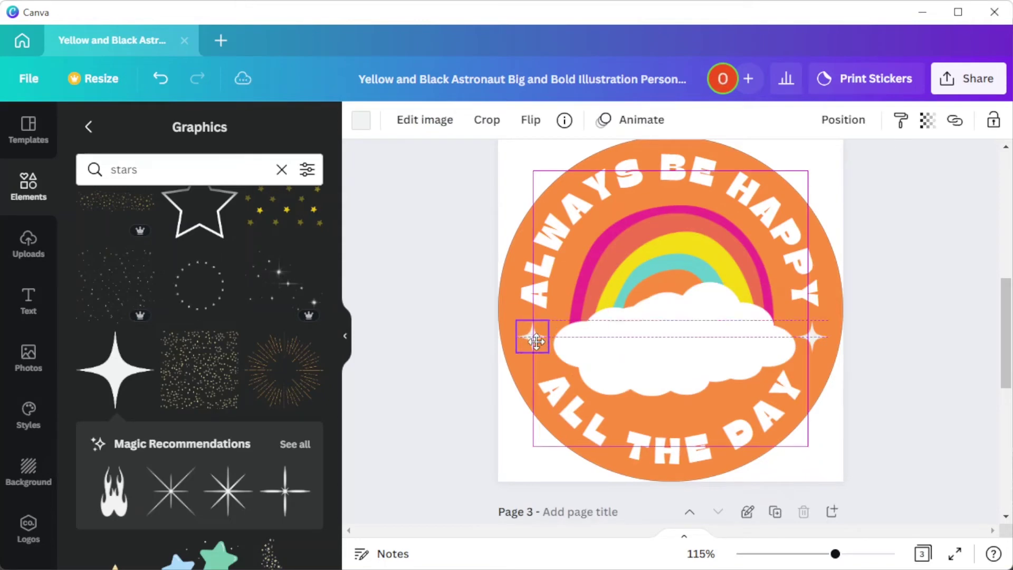
pyautogui.moveTo(812, 338); pyautogui.dragTo(816, 338)
# Try several preset fill colors on the rainbow sticker's circle, including yellow and orange from the default colors.
pyautogui.click(504, 298)
pyautogui.click(446, 120)
pyautogui.click(179, 245)
pyautogui.scroll(-5, 211, 338)
pyautogui.click(215, 490)
pyautogui.click(307, 488)
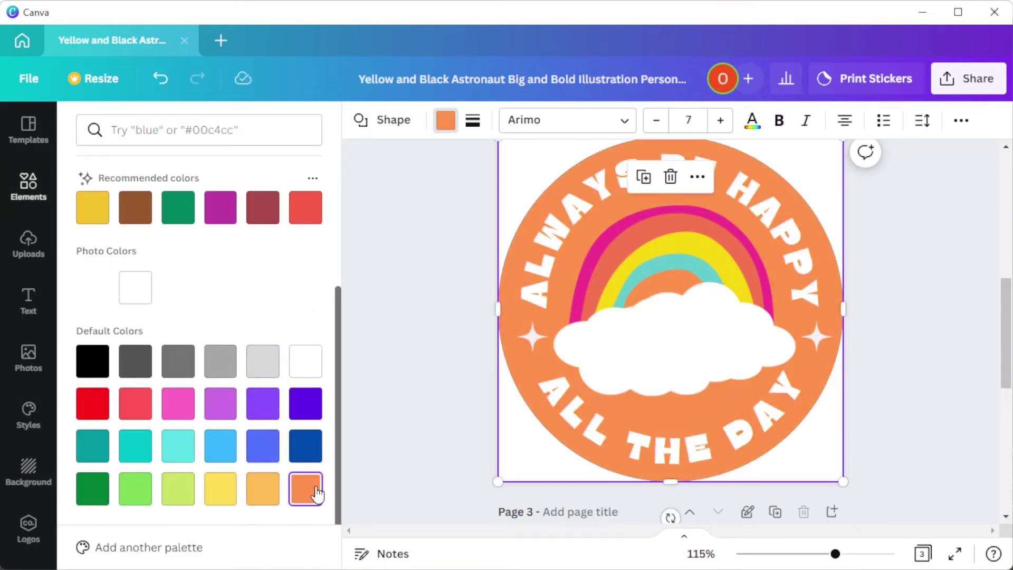
# Set the fill of the rainbow sticker's circle to a custom light yellow-orange.
pyautogui.scroll(5, 264, 411)
pyautogui.click(93, 203)
pyautogui.moveTo(109, 339); pyautogui.dragTo(127, 340)
pyautogui.moveTo(237, 243); pyautogui.dragTo(297, 243)
pyautogui.moveTo(125, 340); pyautogui.dragTo(113, 341)
pyautogui.moveTo(297, 244); pyautogui.dragTo(224, 243)
pyautogui.click(897, 320)
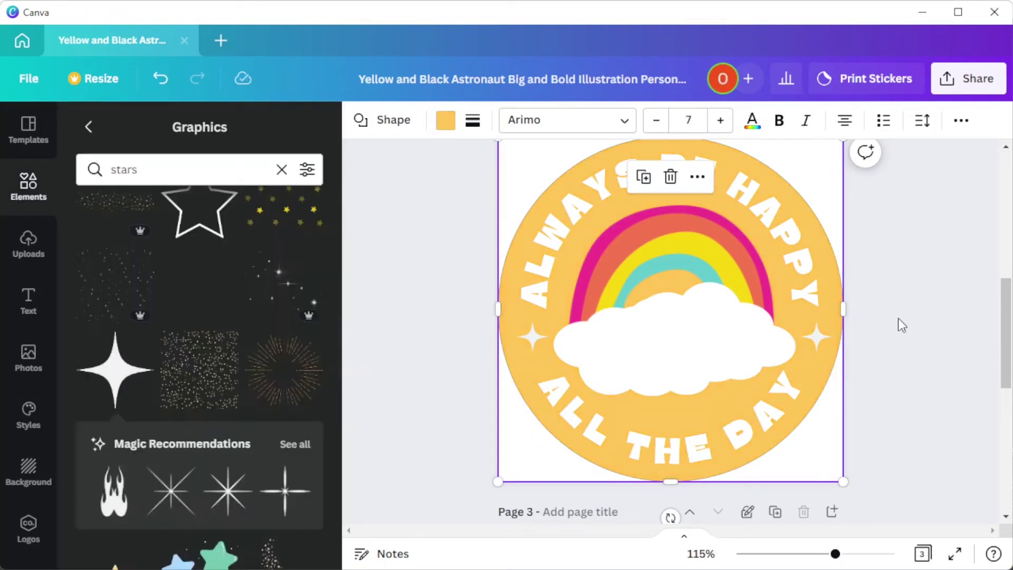
# Change the font of the "ENJOYING MY" and "SPACE" texts on page 1 to Agrandir Grand Black.
pyautogui.scroll(-10, 199, 362)
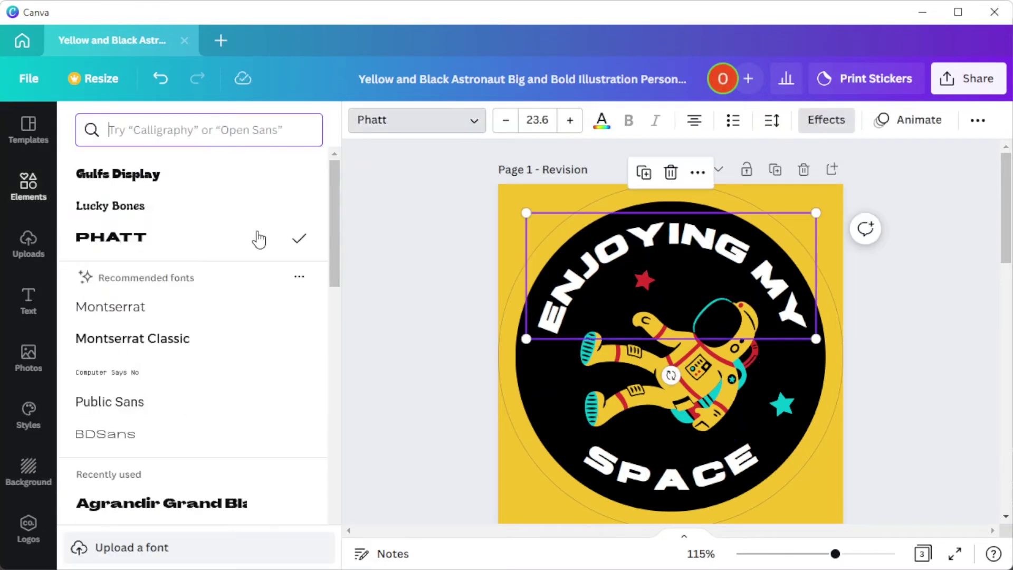
pyautogui.click(253, 205)
pyautogui.scroll(-5, 264, 267)
pyautogui.click(211, 186)
pyautogui.click(675, 477)
pyautogui.click(211, 187)
# Increase the curve of the "ENJOYING MY" text slightly and shift the "SPACE" text down within the black circle.
pyautogui.click(678, 229)
pyautogui.click(826, 120)
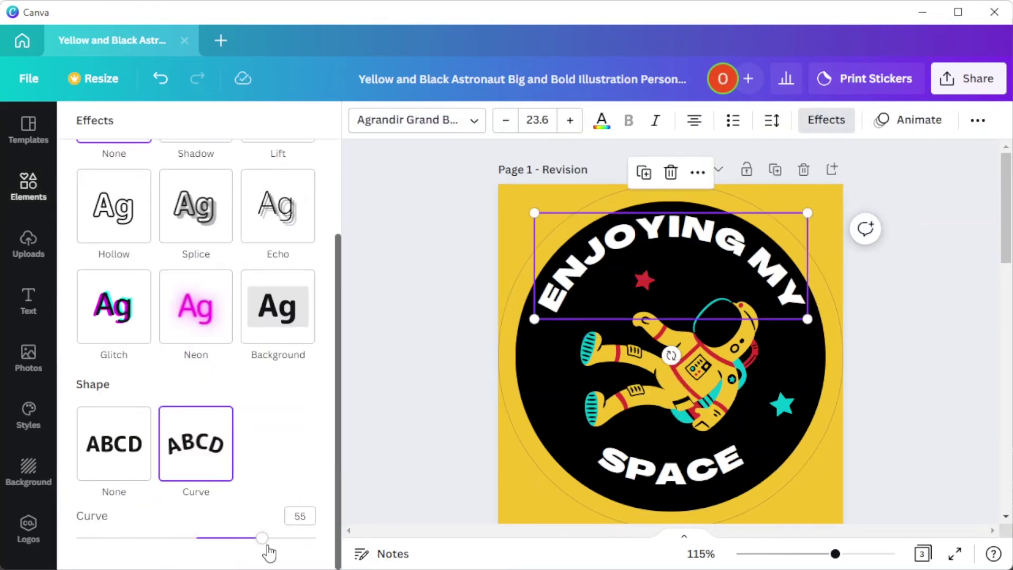
pyautogui.moveTo(264, 538); pyautogui.dragTo(268, 539)
pyautogui.click(680, 473)
pyautogui.moveTo(671, 468); pyautogui.dragTo(671, 479)
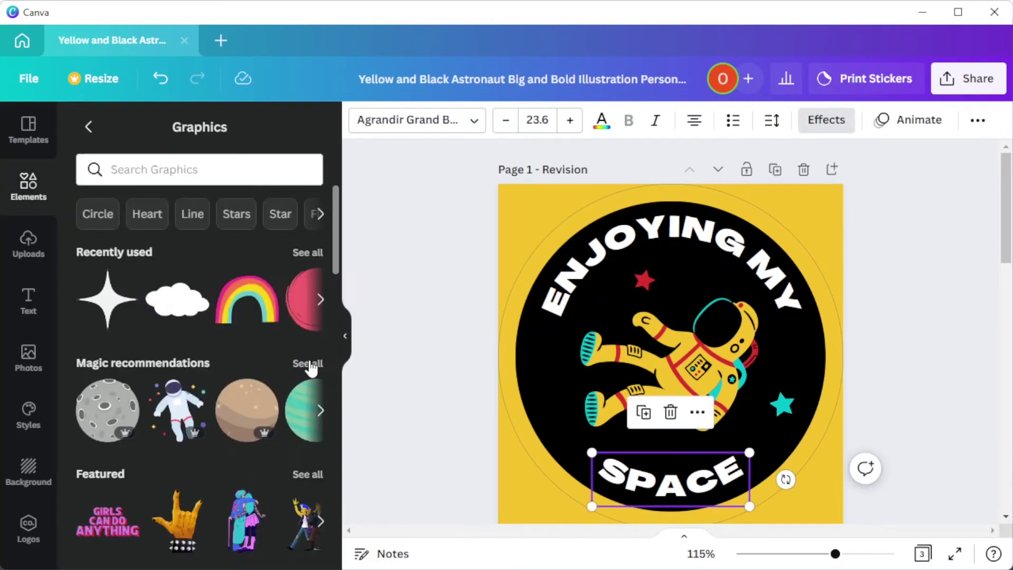
# Replace the astronaut and colored stars on page 1 with the recommended two-alien flying saucer graphic, enlarged in the black circle.
pyautogui.click(309, 364)
pyautogui.scroll(-10, 215, 293)
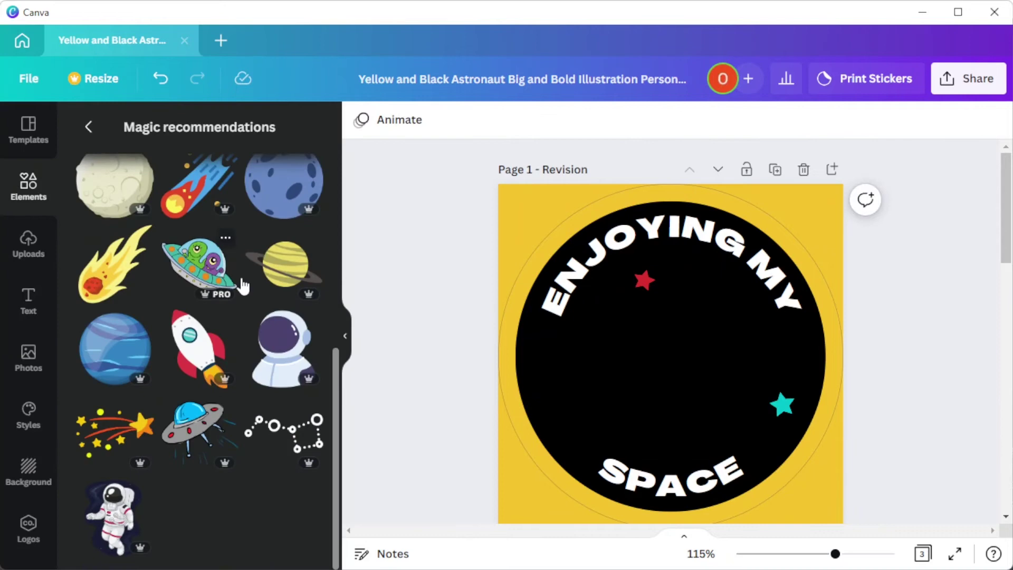
pyautogui.click(216, 271)
pyautogui.moveTo(670, 477); pyautogui.dragTo(707, 471)
pyautogui.moveTo(782, 405); pyautogui.dragTo(786, 424)
pyautogui.keyDown('shift'); pyautogui.click(644, 280); pyautogui.keyUp('shift')
pyautogui.press('Delete')
# Leave the recommendations and bring up more graphics to decorate the space sticker.
pyautogui.scroll(10, 267, 333)
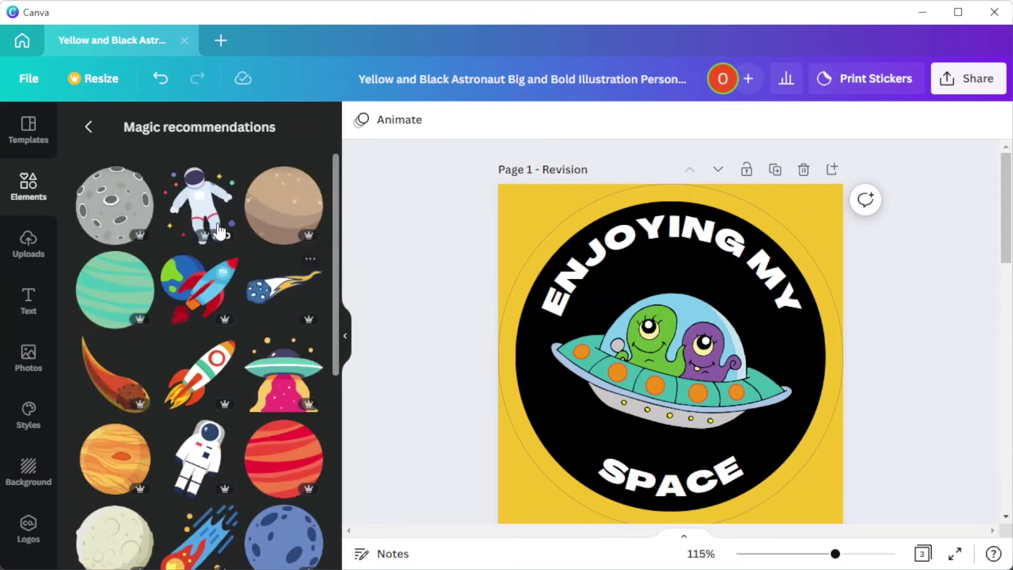
pyautogui.click(88, 127)
pyautogui.click(160, 171)
pyautogui.click(126, 238)
pyautogui.scroll(-10, 224, 398)
# Try two different graphics around the flying saucer, deleting each one again.
pyautogui.moveTo(138, 369); pyautogui.dragTo(728, 338)
pyautogui.press('Delete')
pyautogui.scroll(-10, 137, 287)
pyautogui.moveTo(132, 263); pyautogui.dragTo(707, 373)
pyautogui.press('Delete')
# Add the hand-drawn stars graphic near the lower left of the flying saucer and color it white.
pyautogui.scroll(-10, 169, 350)
pyautogui.scroll(-15, 169, 350)
pyautogui.moveTo(182, 364); pyautogui.dragTo(590, 384)
pyautogui.click(361, 121)
pyautogui.click(221, 246)
# Resize and reposition the white doodle stars to fit between the saucer's lower left side and the circle's edge.
pyautogui.moveTo(631, 391); pyautogui.dragTo(623, 414)
pyautogui.moveTo(613, 473); pyautogui.dragTo(606, 474)
pyautogui.moveTo(569, 422); pyautogui.dragTo(570, 408)
pyautogui.click(556, 338)
# Place a copy of the white doodle stars at the upper right of the flying saucer and rotate it.
pyautogui.moveTo(580, 420); pyautogui.dragTo(788, 339)
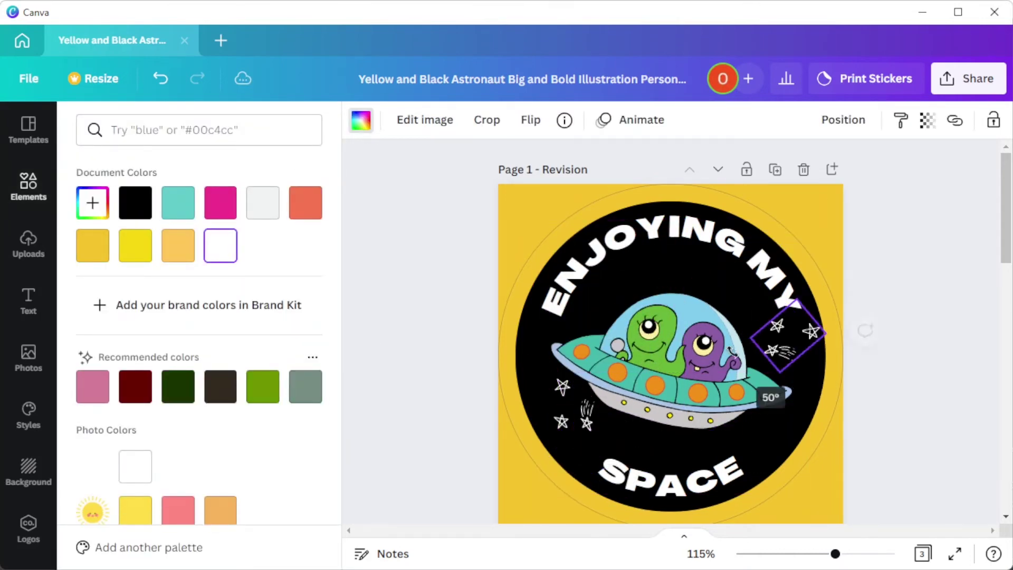
pyautogui.moveTo(827, 391); pyautogui.dragTo(732, 363)
pyautogui.click(908, 364)
# Collapse the side panel to view the finished stickers and open the design's sharing options.
pyautogui.scroll(-10, 284, 289)
pyautogui.click(344, 338)
pyautogui.click(954, 87)
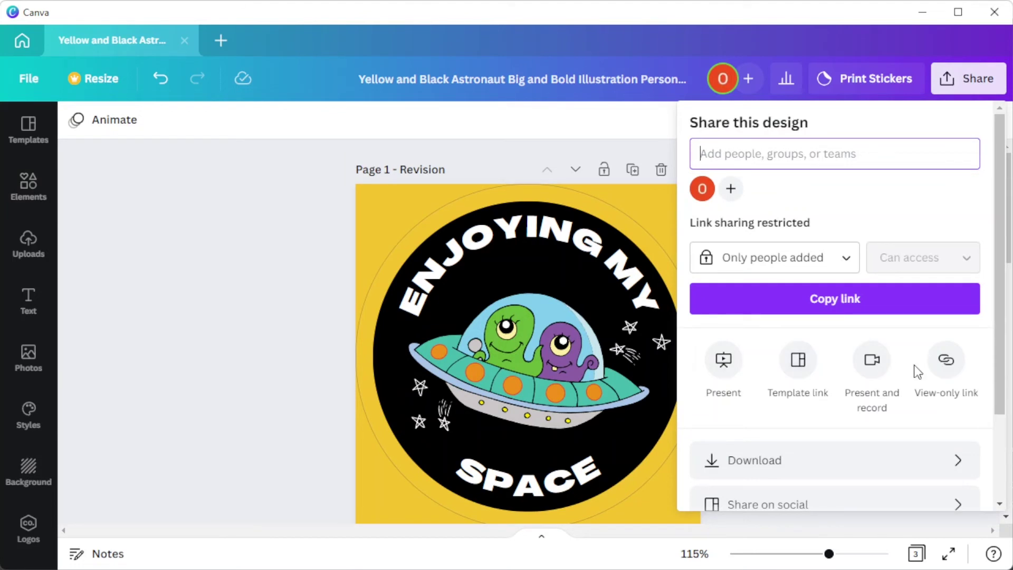
# Open the design's download options and go from there to ordering prints of the circle stickers with Canva.
pyautogui.scroll(-2, 905, 372)
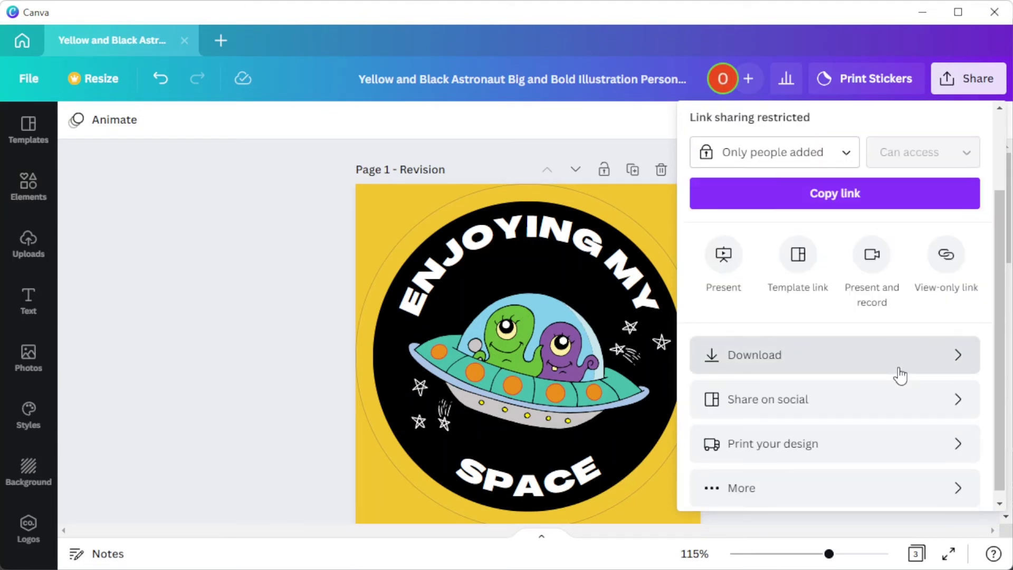
pyautogui.click(899, 367)
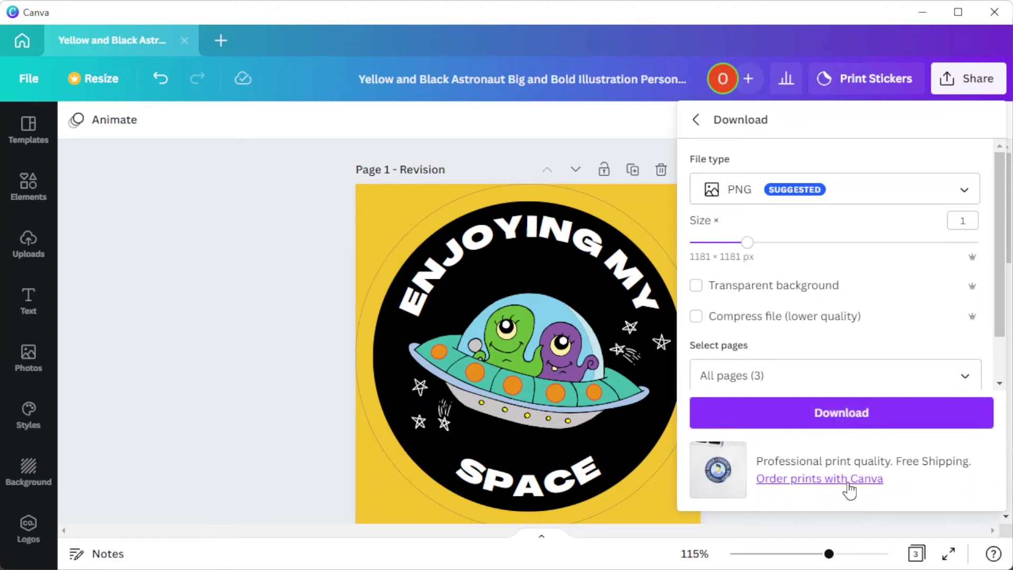
pyautogui.click(847, 482)
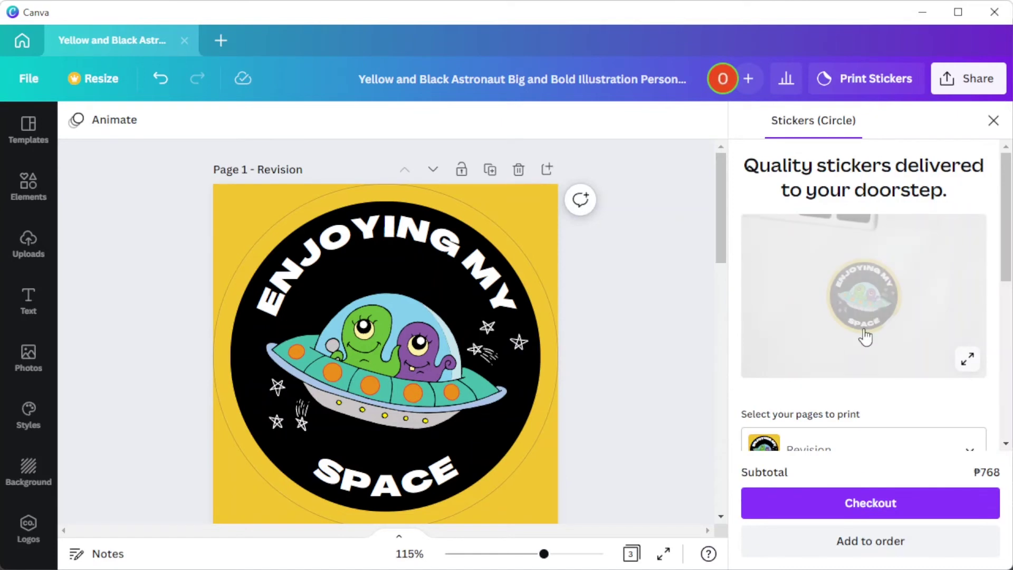
# Configure the circle sticker order with Medium size, Gloss finish and a quantity of 12 stickers.
pyautogui.scroll(-5, 868, 316)
pyautogui.click(869, 218)
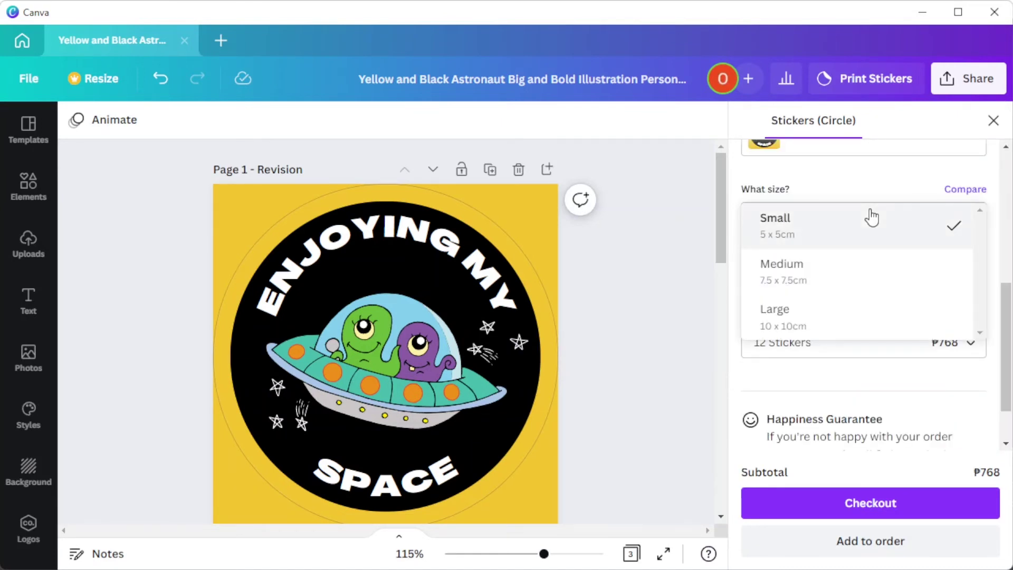
pyautogui.click(857, 288)
pyautogui.click(859, 285)
pyautogui.click(865, 292)
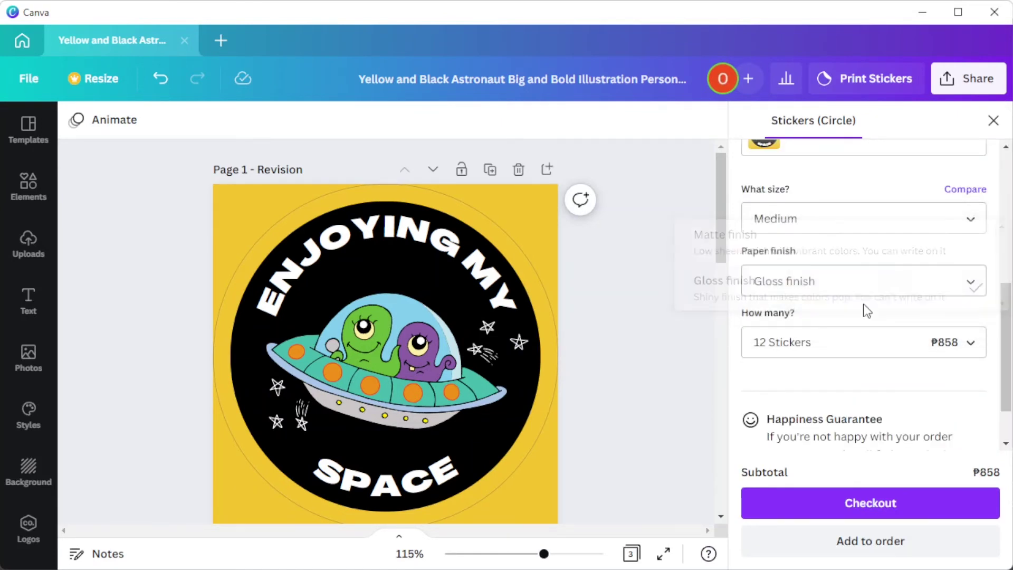
pyautogui.click(888, 353)
pyautogui.click(881, 350)
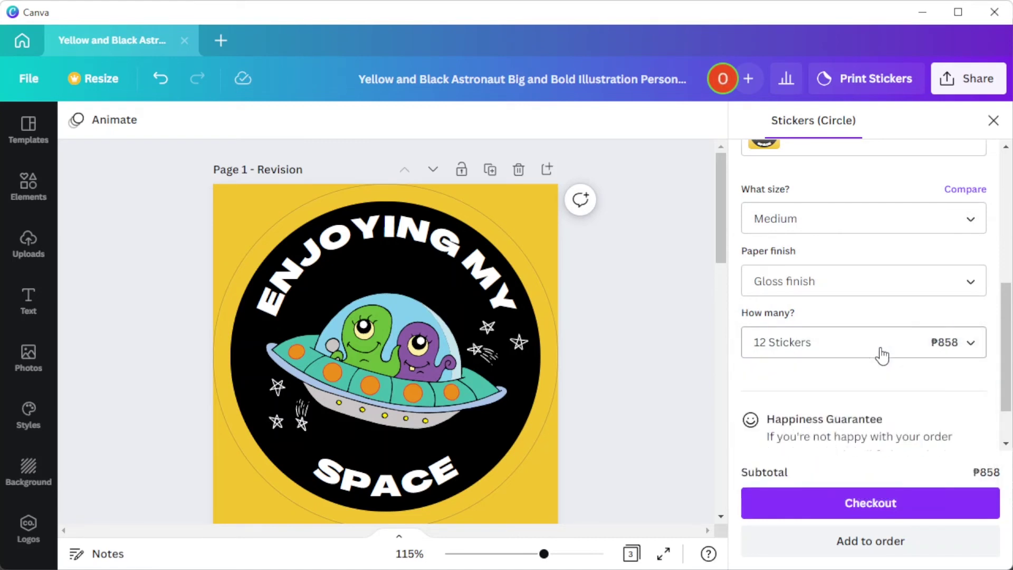
# Review the shipping details form at checkout and close the print order without filling it in.
pyautogui.scroll(-1, 883, 356)
pyautogui.scroll(6, 883, 356)
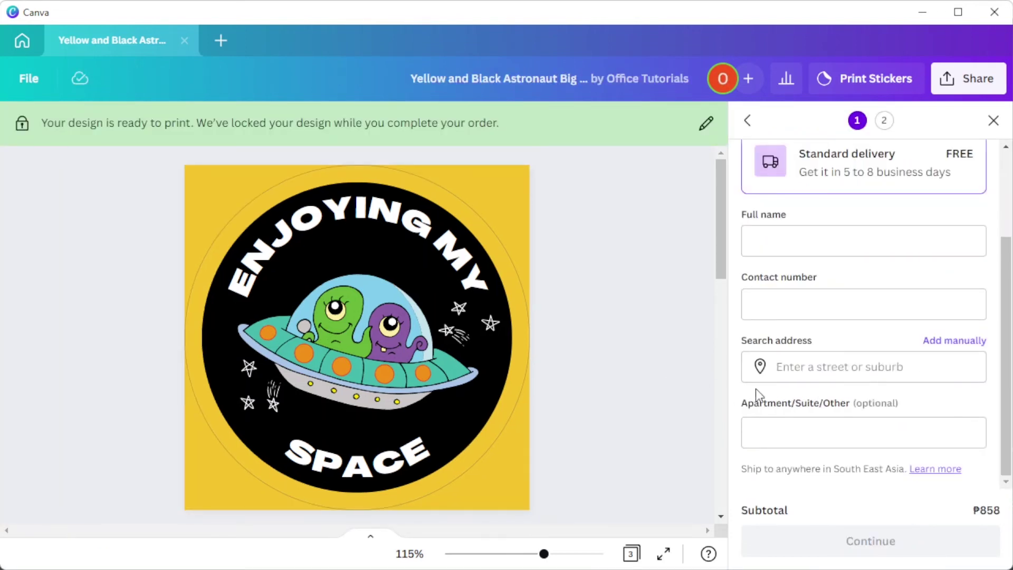
pyautogui.scroll(3, 922, 400)
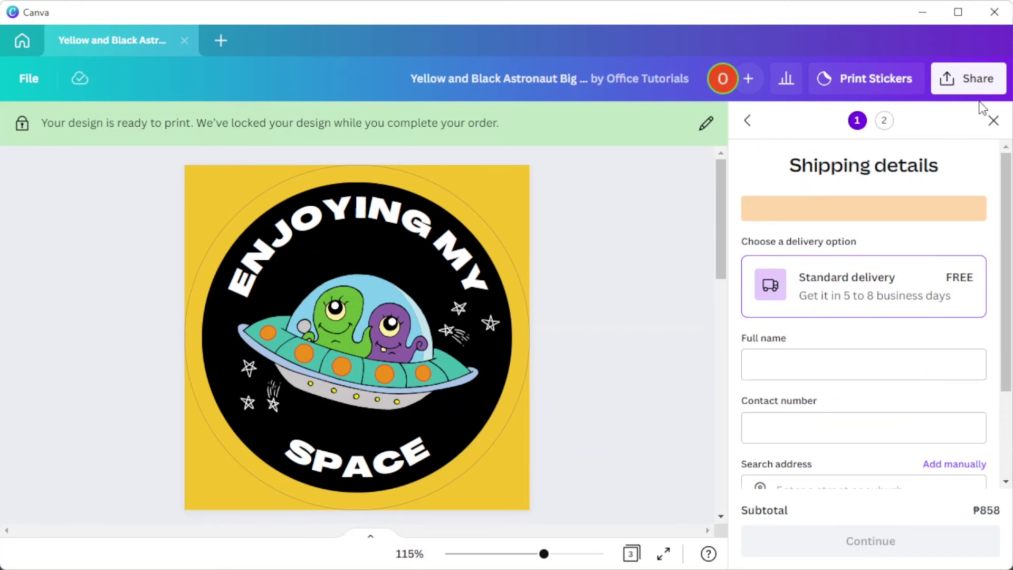
pyautogui.click(993, 122)
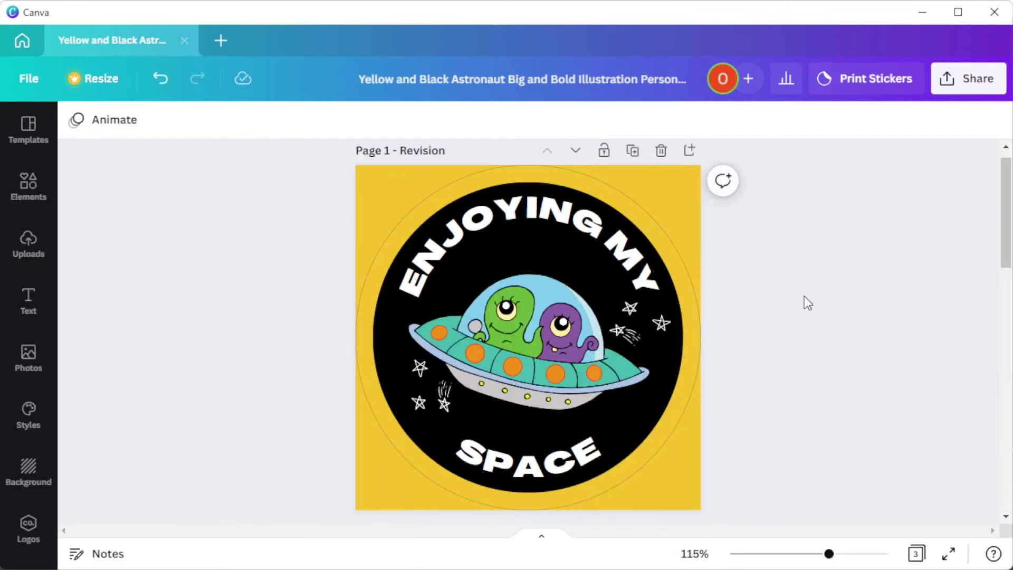